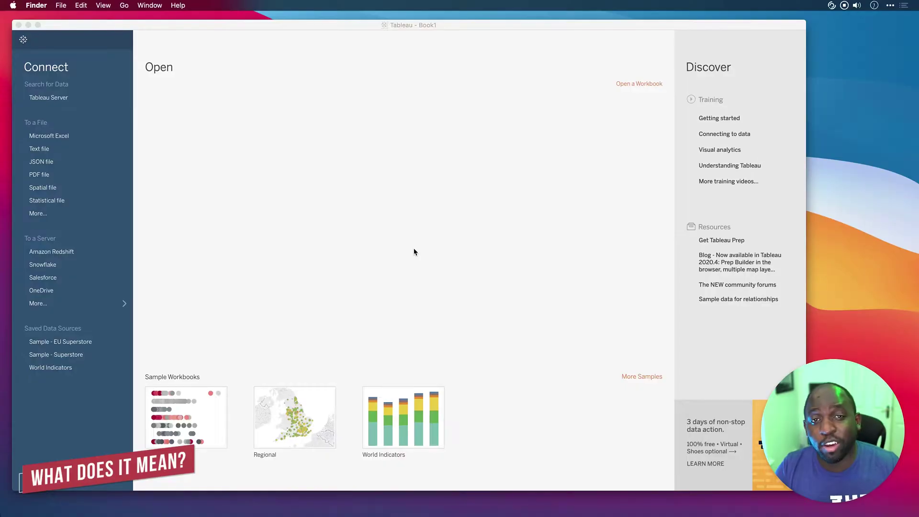
# Bring Brave forward and switch to the 'Tableau's Order of Operations' help tab.
pyautogui.hotkey('ctrl', 'Up')
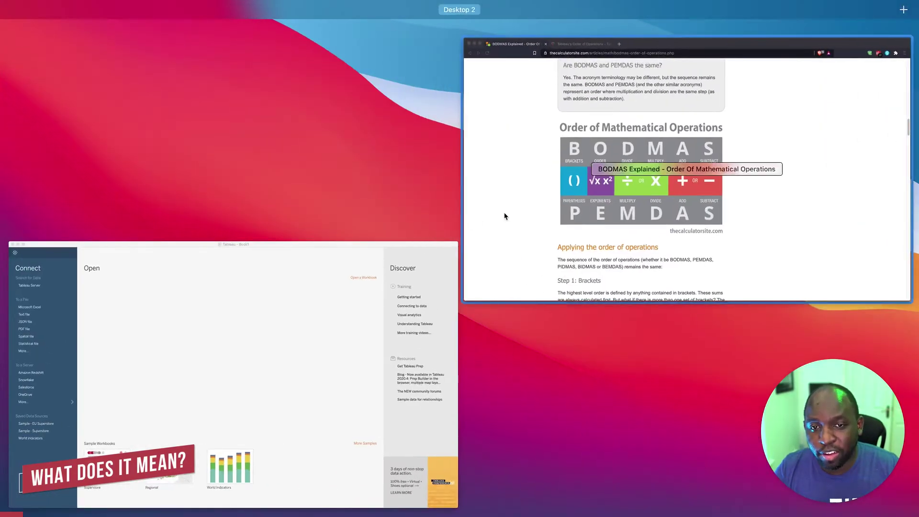
pyautogui.click(504, 213)
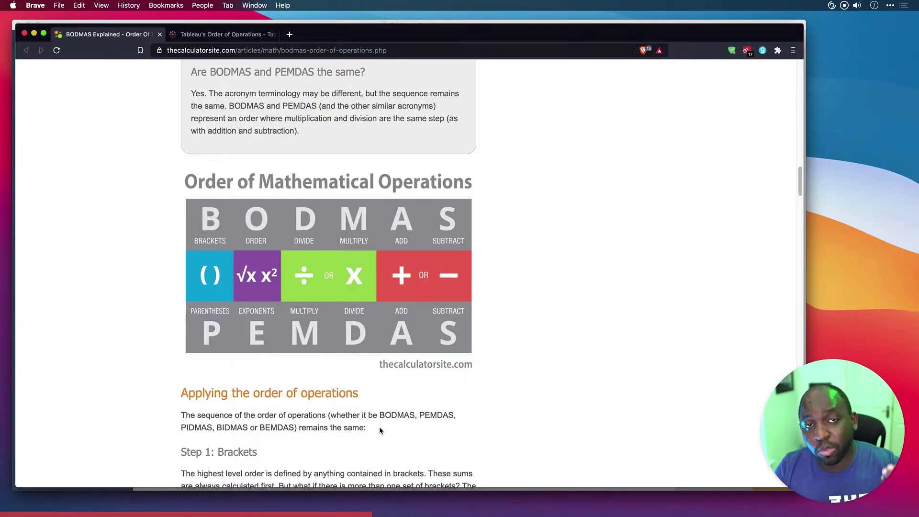
pyautogui.click(225, 34)
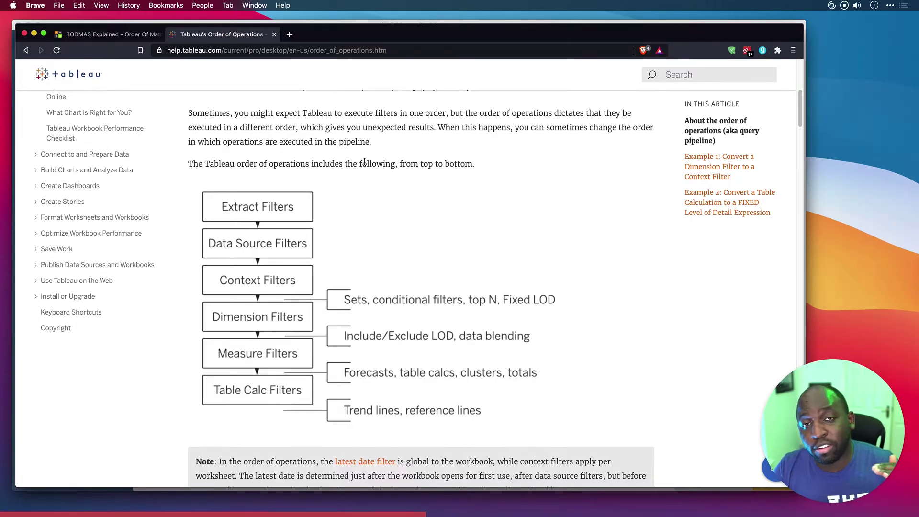
# Scroll the help page to the top and open the context menu for the 'Understanding Tableau's Order of Operations' link.
pyautogui.scroll(10, 444, 208)
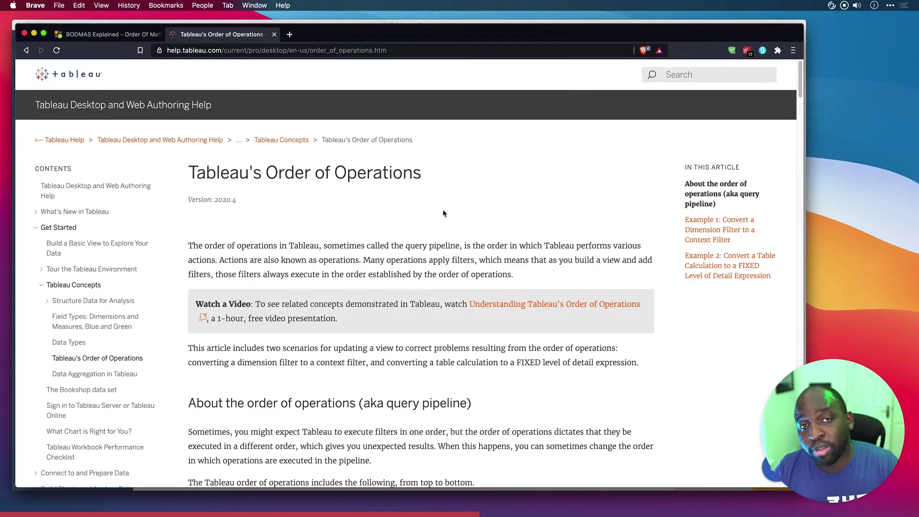
pyautogui.scroll(-3, 443, 215)
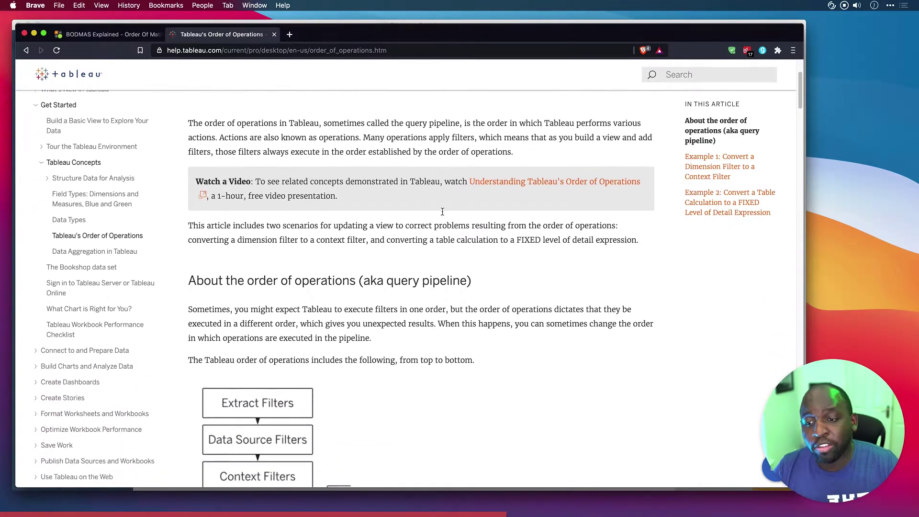
pyautogui.scroll(2, 483, 236)
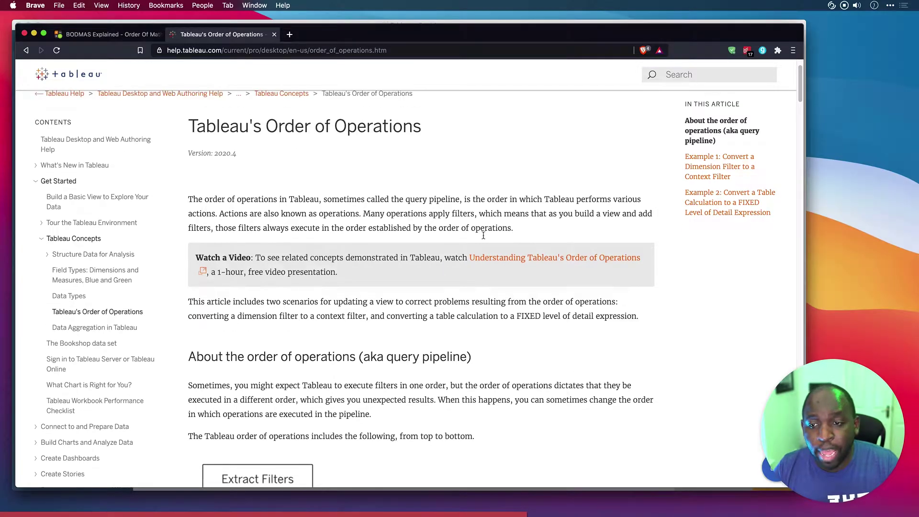
pyautogui.rightClick(521, 261)
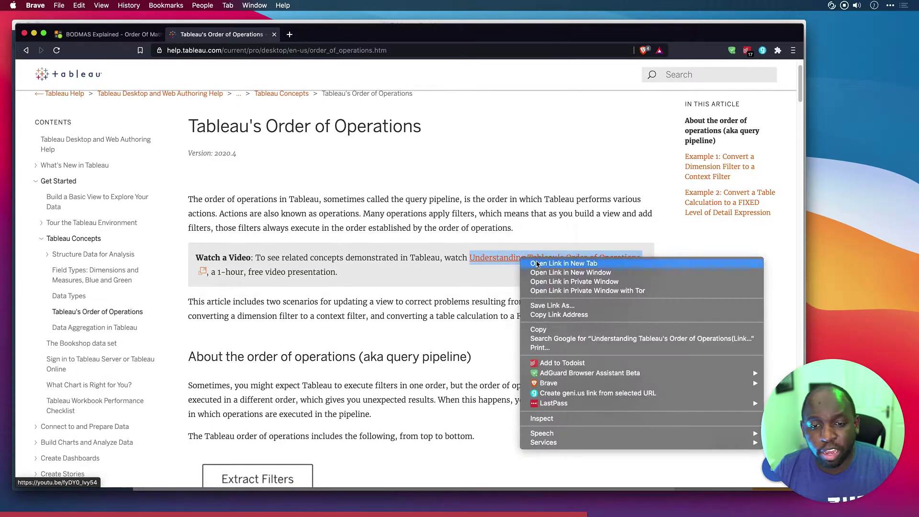
# Open the video link in a new YouTube tab, pause it, and scroll through the description.
pyautogui.click(541, 250)
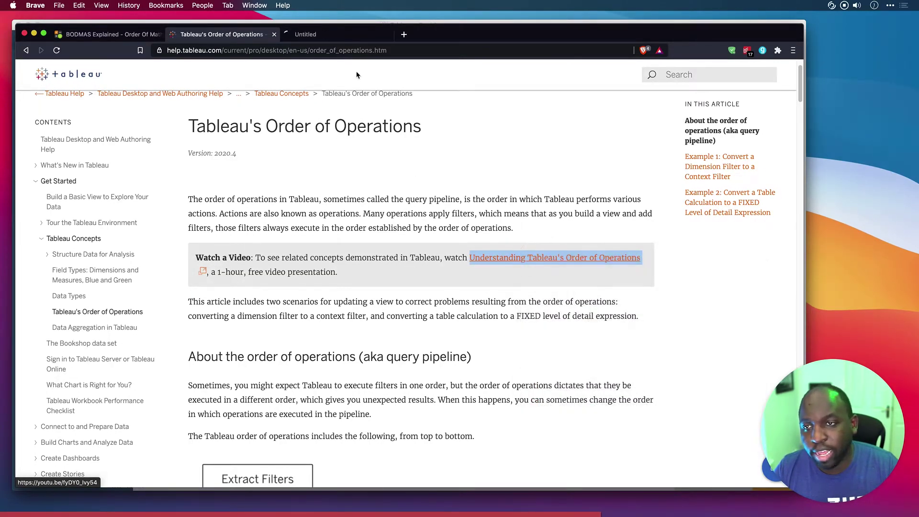
pyautogui.click(346, 35)
pyautogui.click(44, 405)
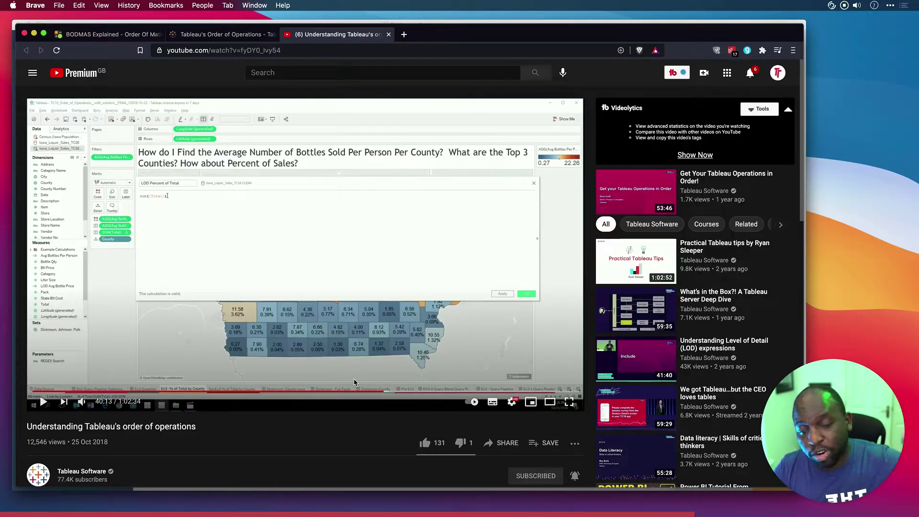
pyautogui.scroll(-3, 387, 357)
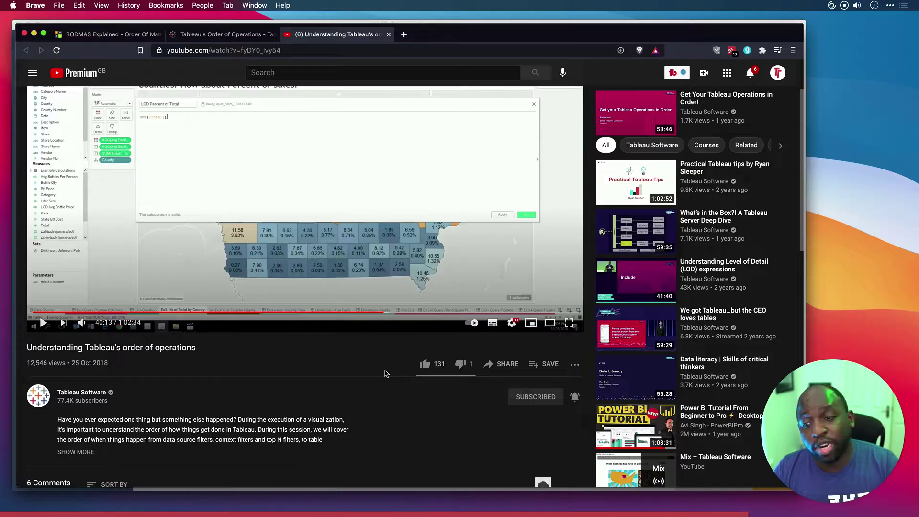
pyautogui.scroll(-2, 386, 373)
pyautogui.scroll(-2, 387, 374)
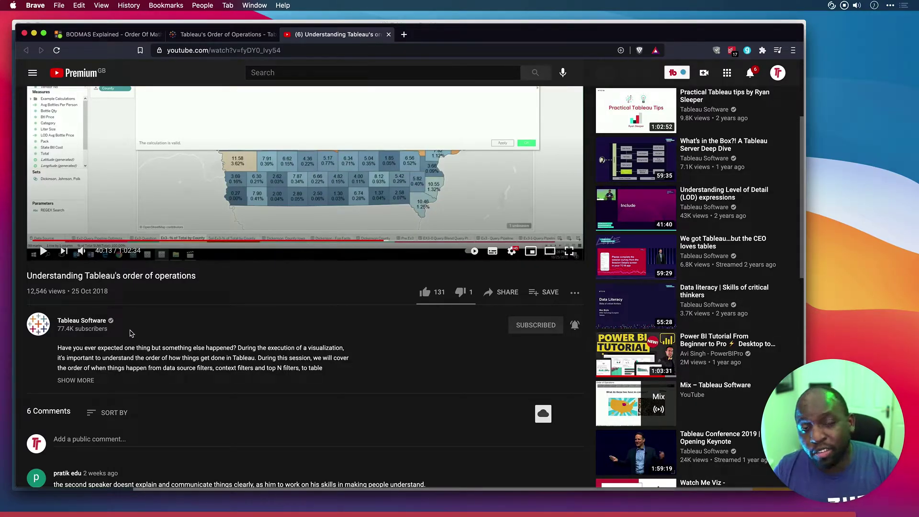
# Return to the help article and scroll down to the Extract-to-Table Calc filter pipeline diagram.
pyautogui.click(225, 36)
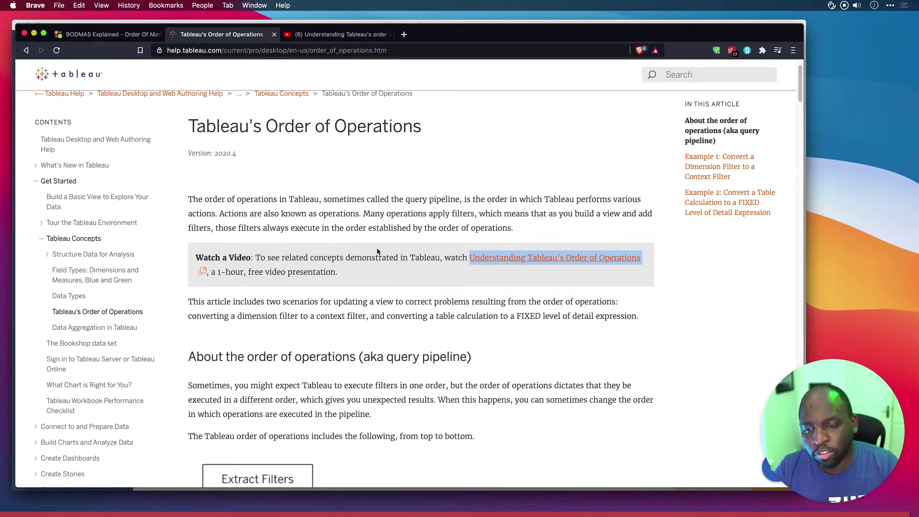
pyautogui.scroll(-5, 377, 252)
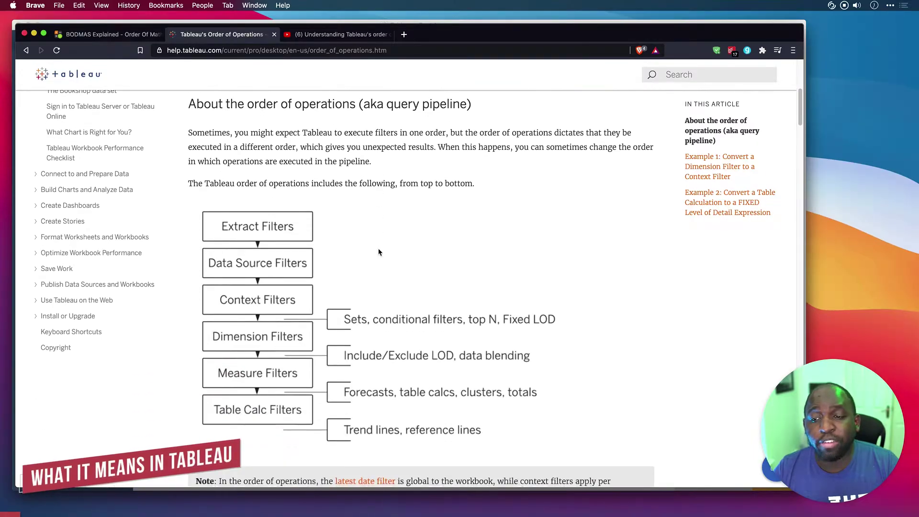
pyautogui.scroll(-1, 369, 250)
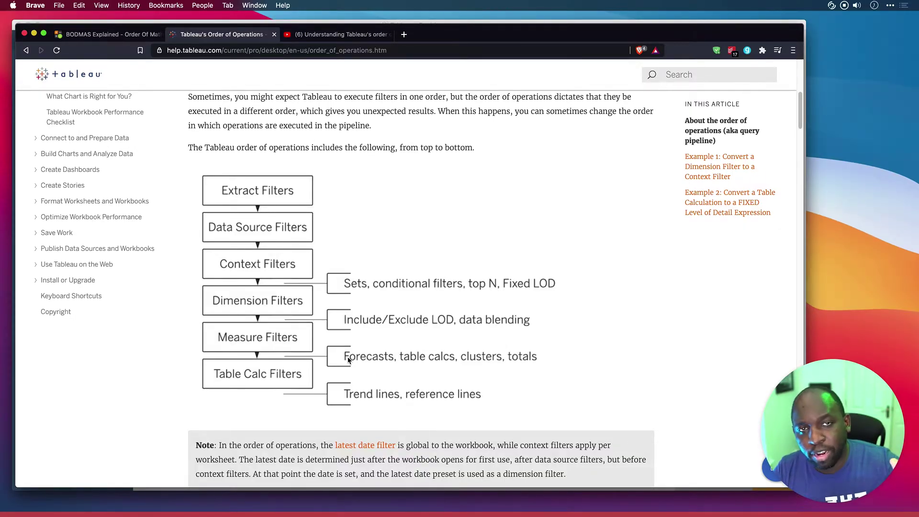
pyautogui.scroll(-10, 348, 360)
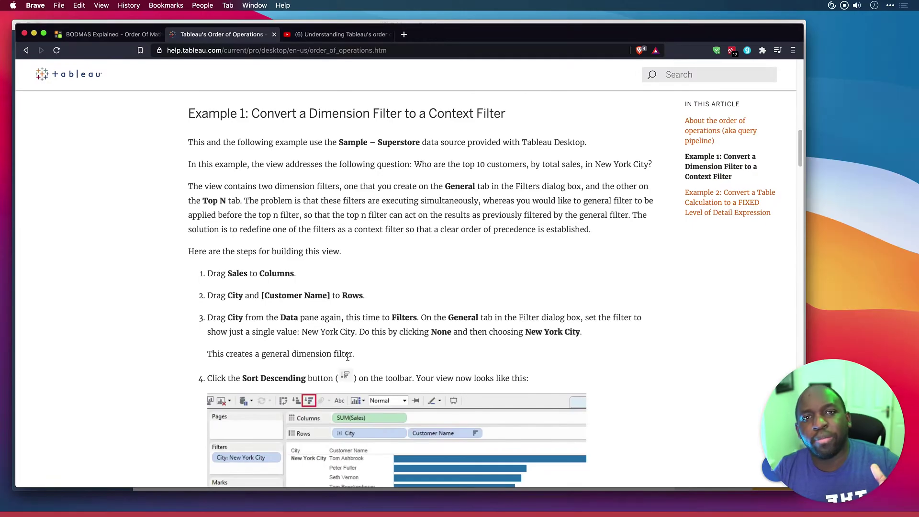
pyautogui.scroll(10, 348, 358)
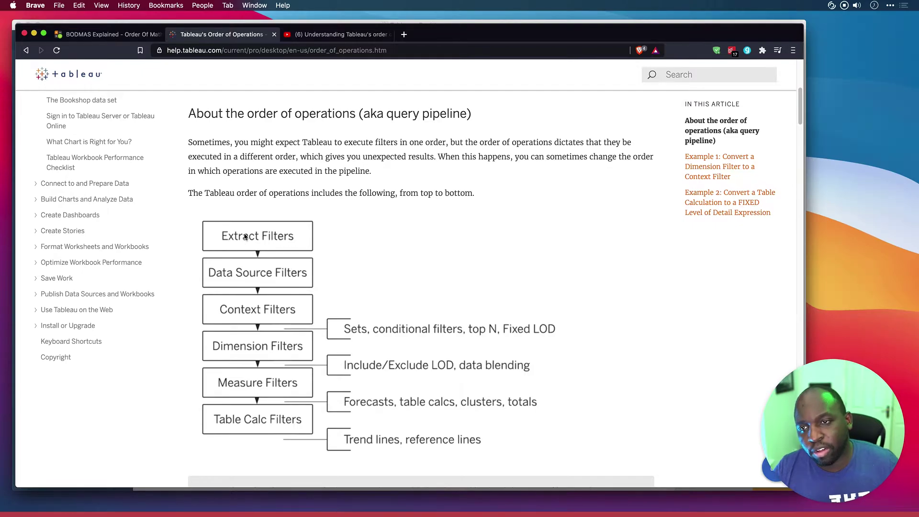
# Switch to Tableau Desktop and connect to the saved Sample - Superstore data source.
pyautogui.hotkey('ctrl', 'Up')
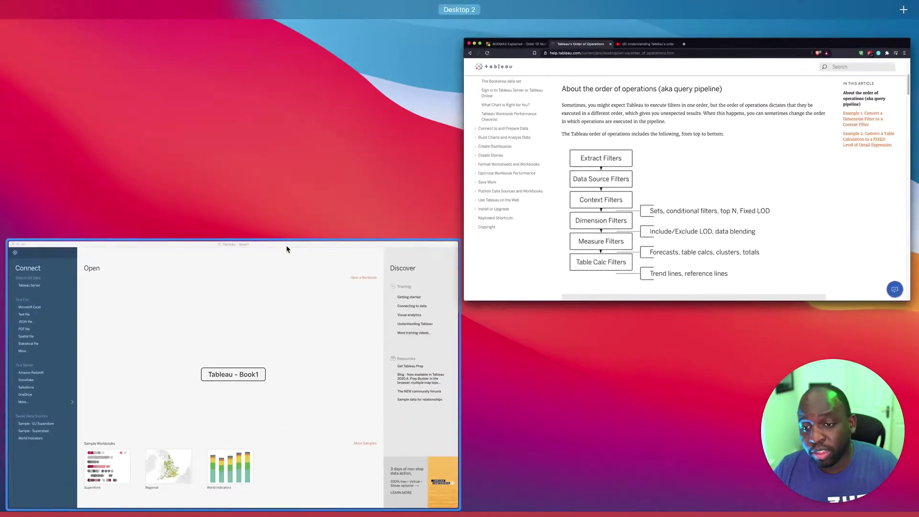
pyautogui.click(283, 251)
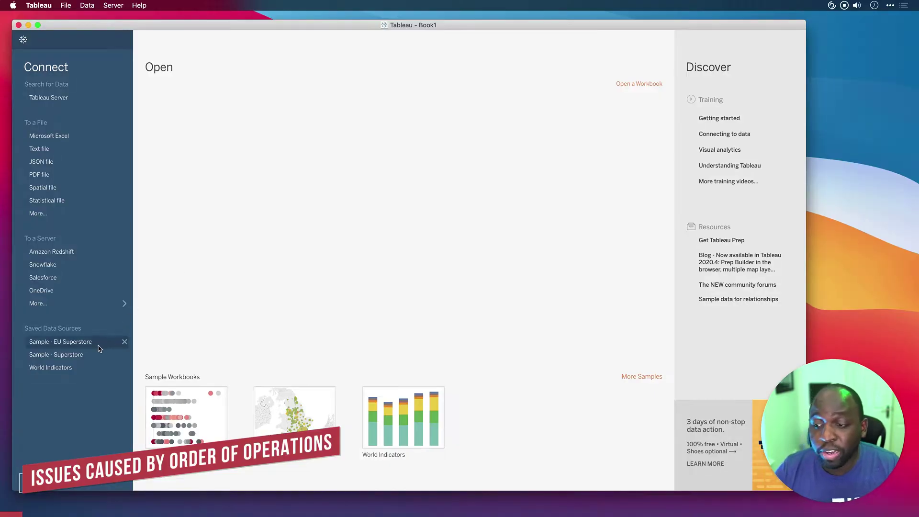
pyautogui.click(79, 355)
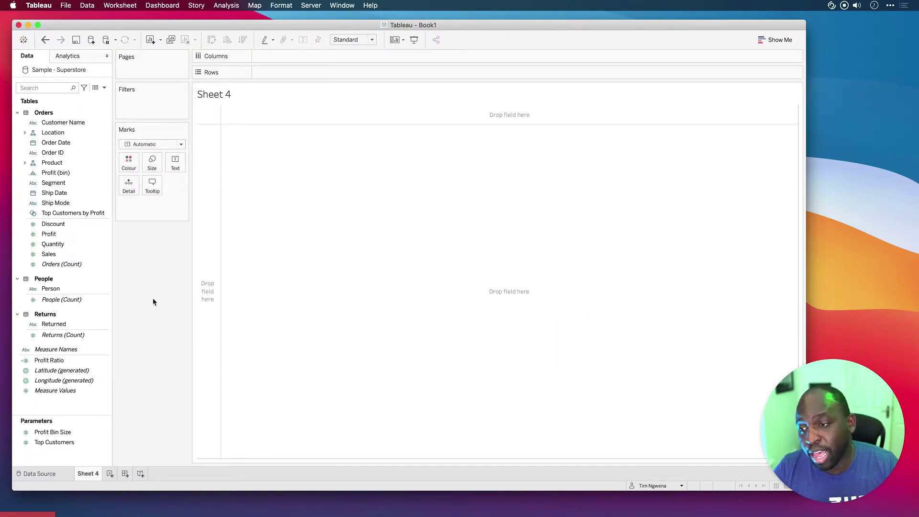
# Chart SUM(Sales) as bars by Sub-Category, sorted descending.
pyautogui.moveTo(48, 254)
pyautogui.mouseDown()
pyautogui.moveTo(165, 177)
pyautogui.moveTo(300, 55)
pyautogui.mouseUp()
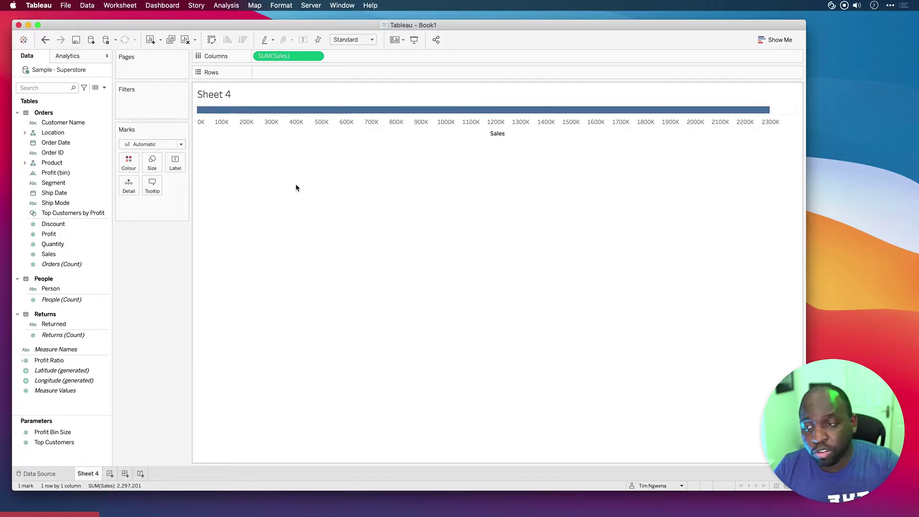
pyautogui.click(25, 163)
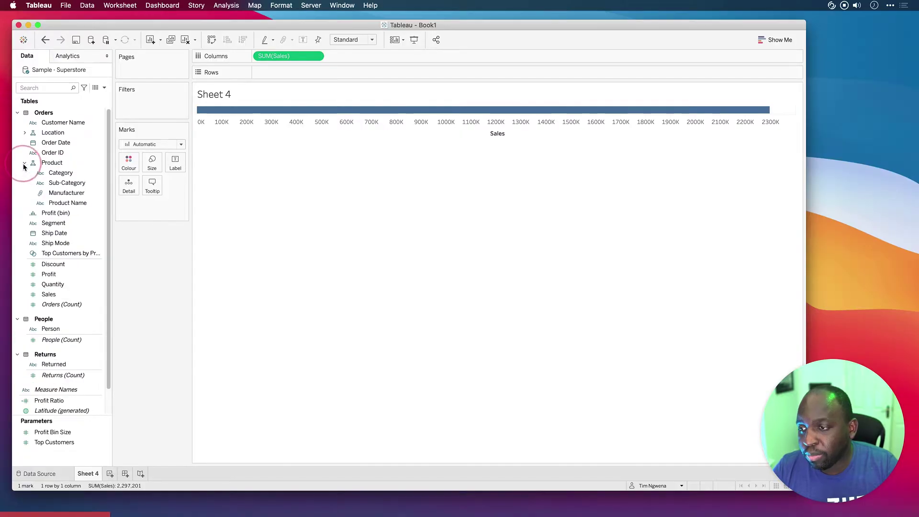
pyautogui.moveTo(63, 183); pyautogui.dragTo(268, 73)
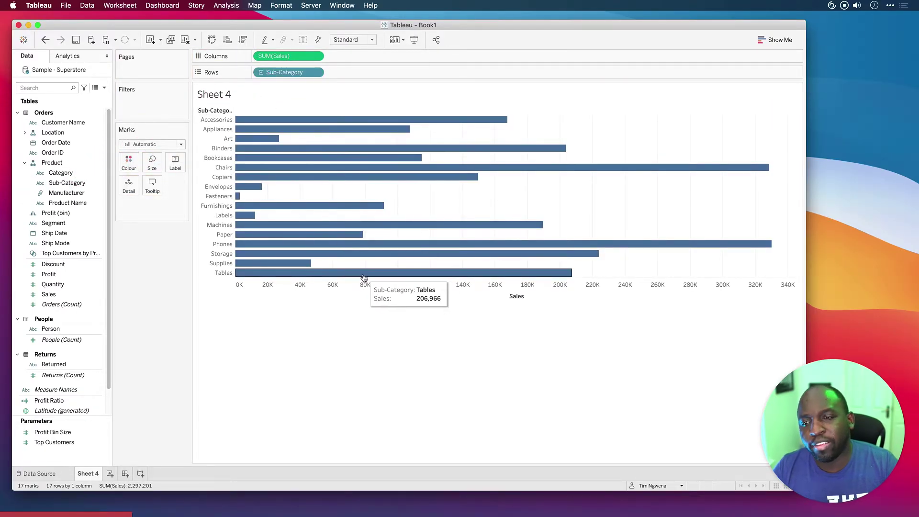
pyautogui.click(530, 297)
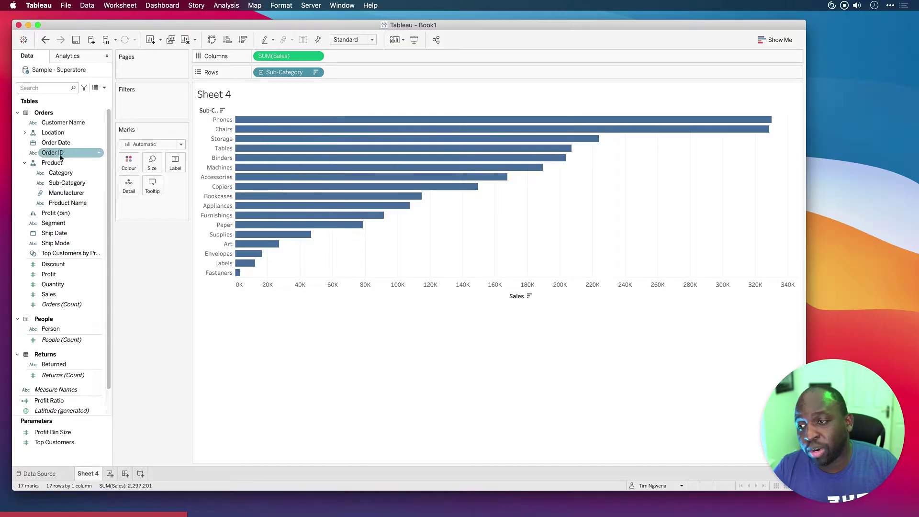
# Add State to Rows ahead of Sub-Category, giving 656 marks.
pyautogui.click(25, 132)
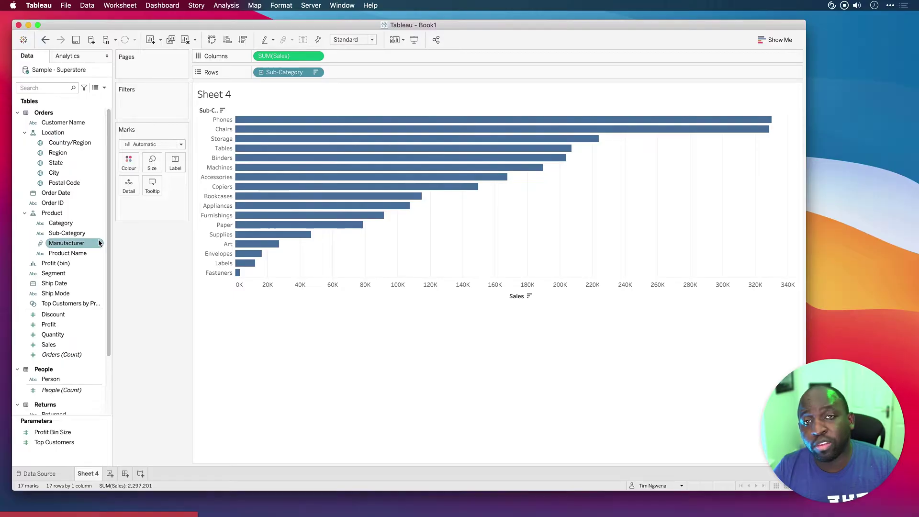
pyautogui.moveTo(57, 163); pyautogui.dragTo(256, 72)
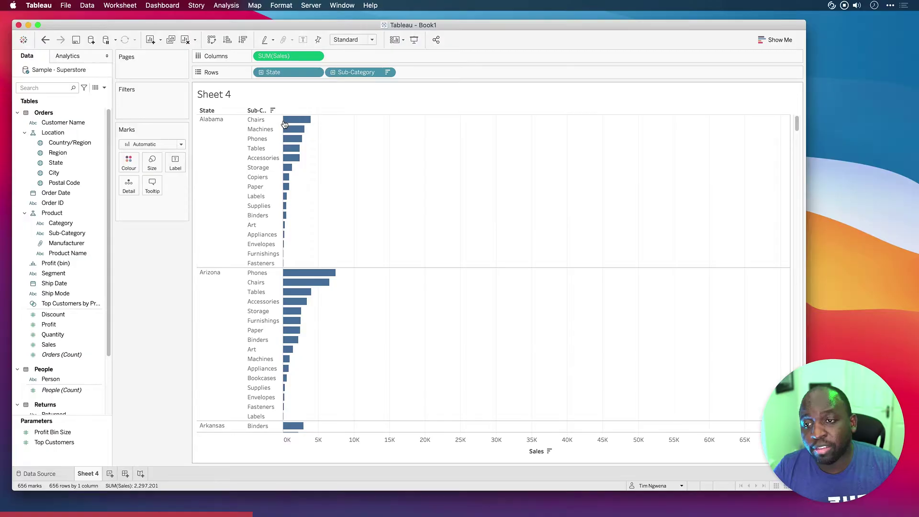
pyautogui.moveTo(294, 130)
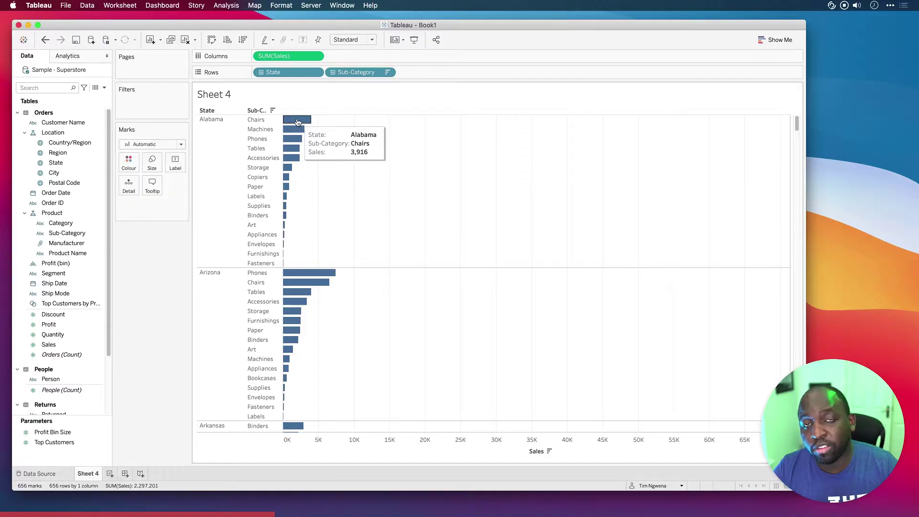
pyautogui.moveTo(294, 147)
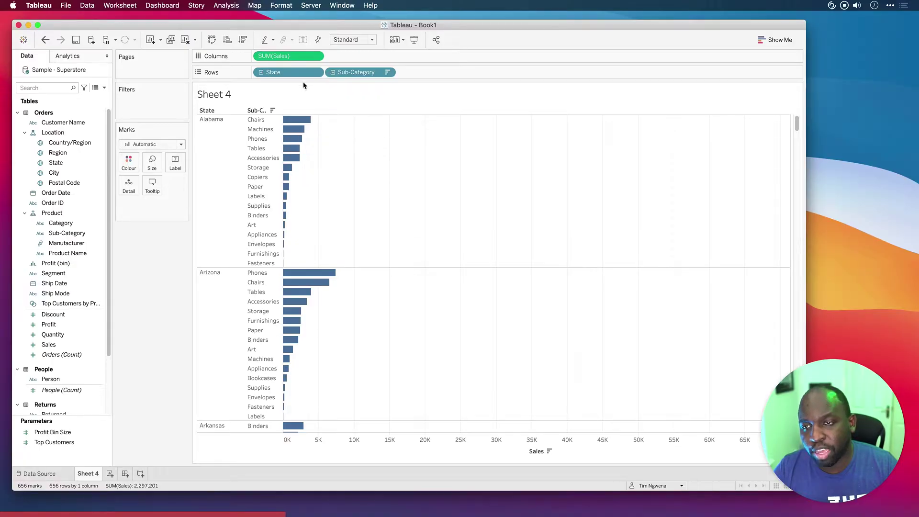
# Remove State from the view and add a Sub-Category filter keeping the Top 3 by Sum of Sales.
pyautogui.moveTo(287, 73); pyautogui.dragTo(154, 258)
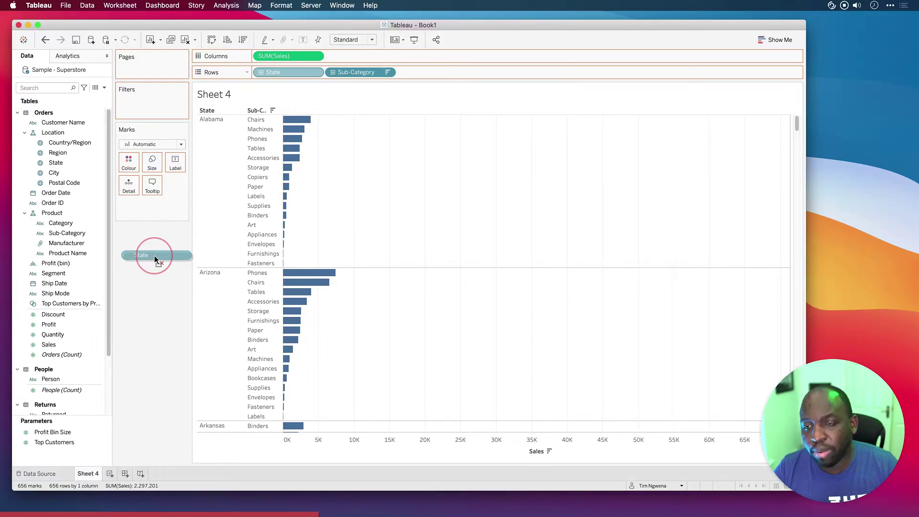
pyautogui.moveTo(155, 258); pyautogui.dragTo(153, 257)
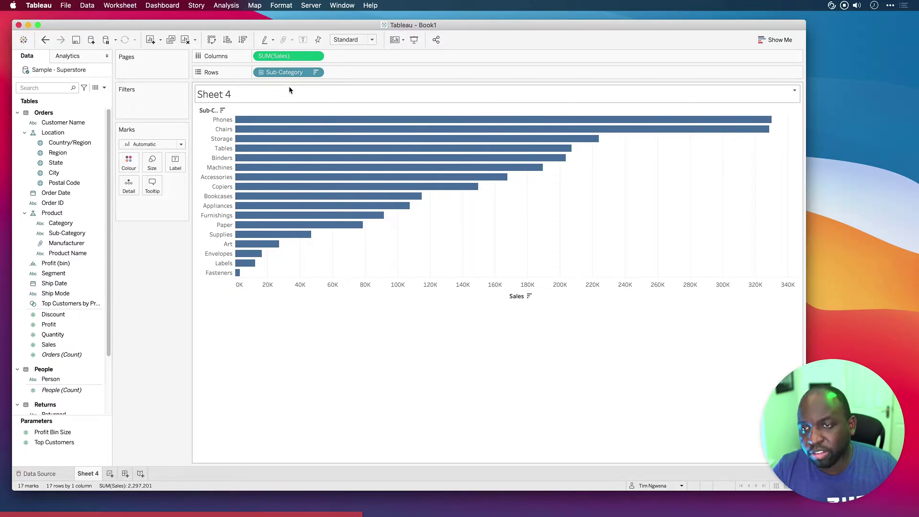
pyautogui.moveTo(62, 235); pyautogui.dragTo(139, 105)
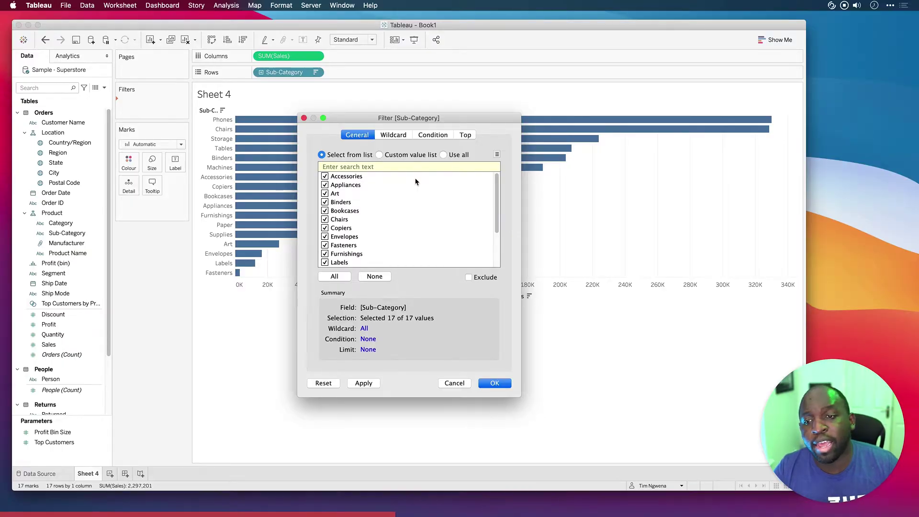
pyautogui.click(465, 135)
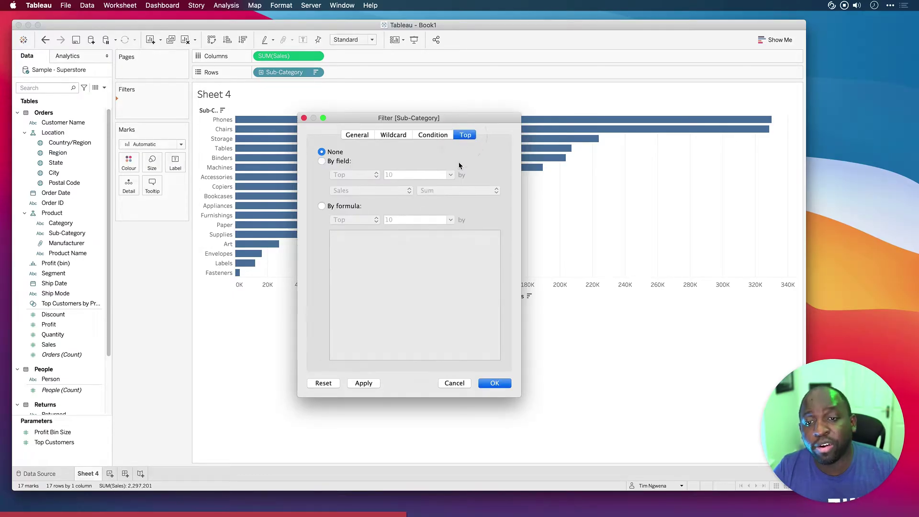
pyautogui.click(324, 161)
pyautogui.click(400, 175)
pyautogui.write('3')
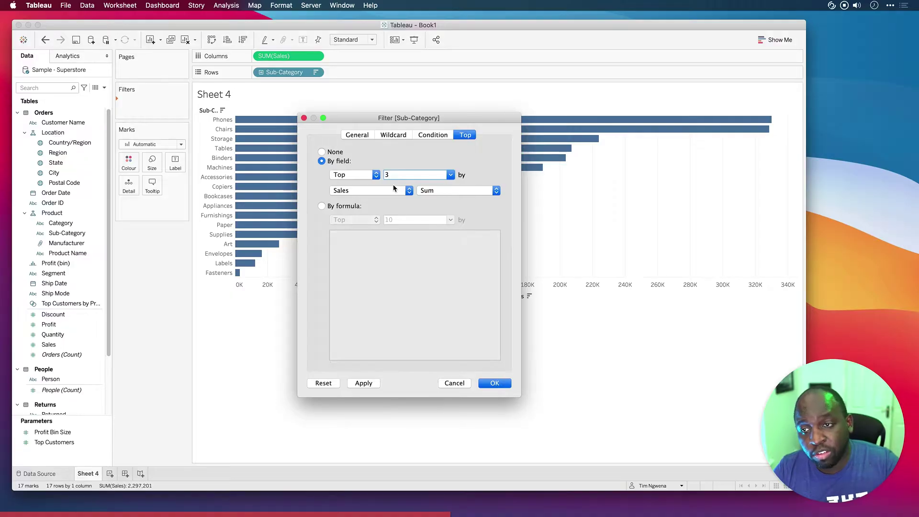
pyautogui.click(367, 386)
pyautogui.click(493, 383)
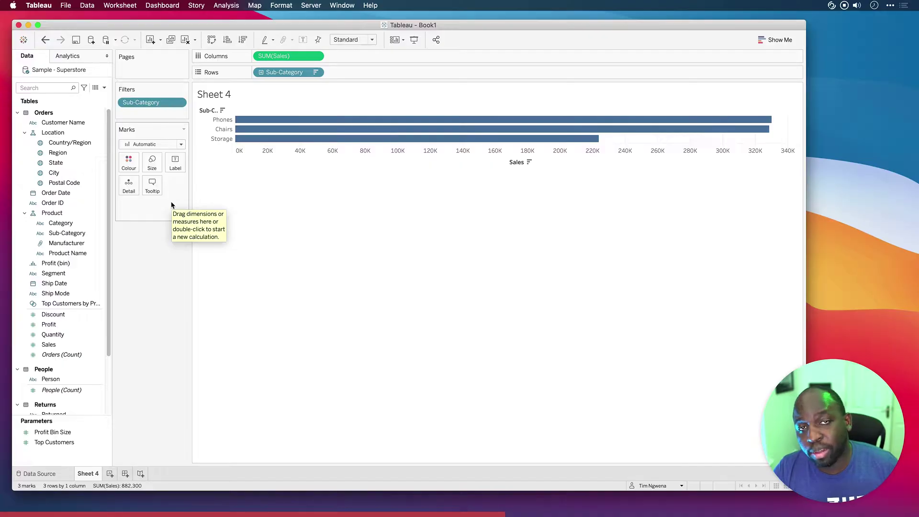
# Add a State filter keeping only Alabama (total 7,871), then create blank Sheet 5.
pyautogui.click(72, 224)
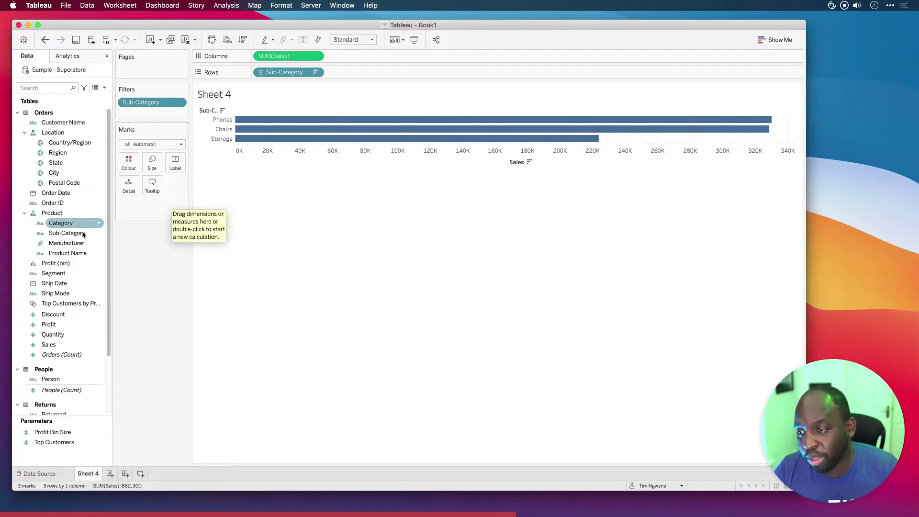
pyautogui.click(54, 173)
pyautogui.moveTo(53, 173); pyautogui.dragTo(139, 119)
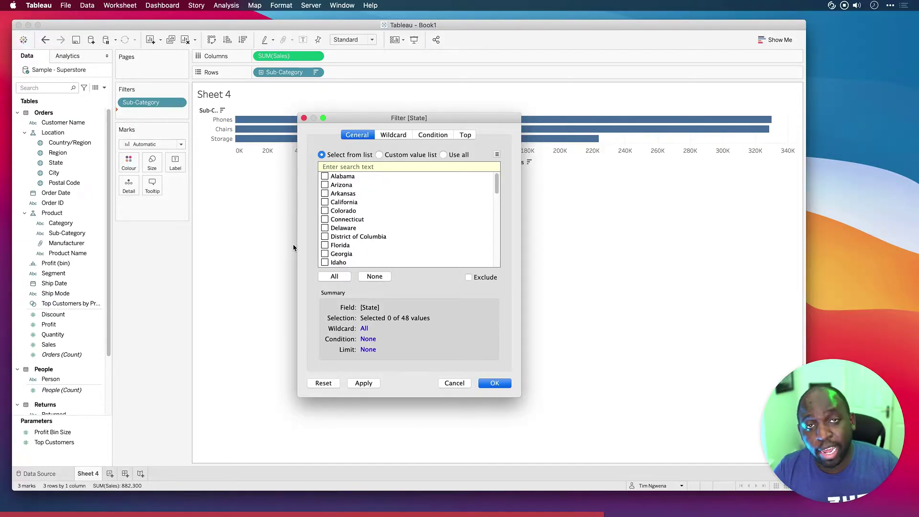
pyautogui.click(334, 178)
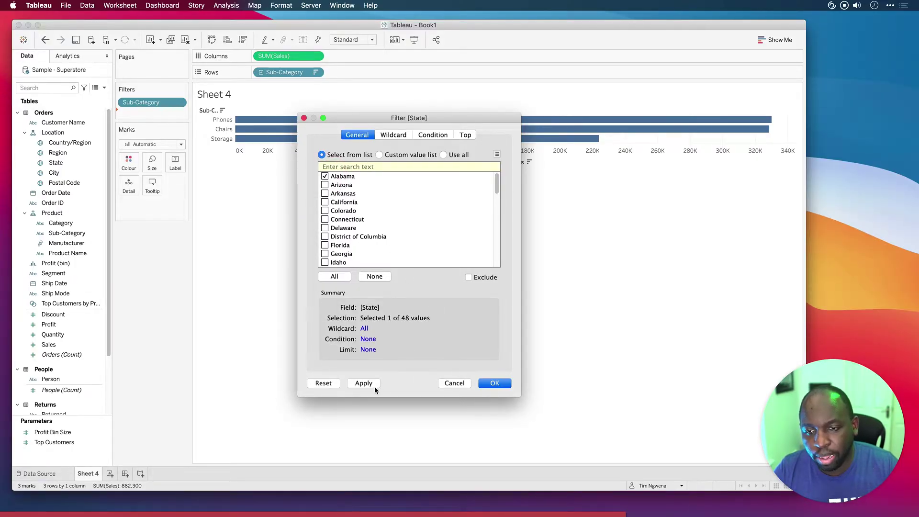
pyautogui.click(364, 384)
pyautogui.click(493, 383)
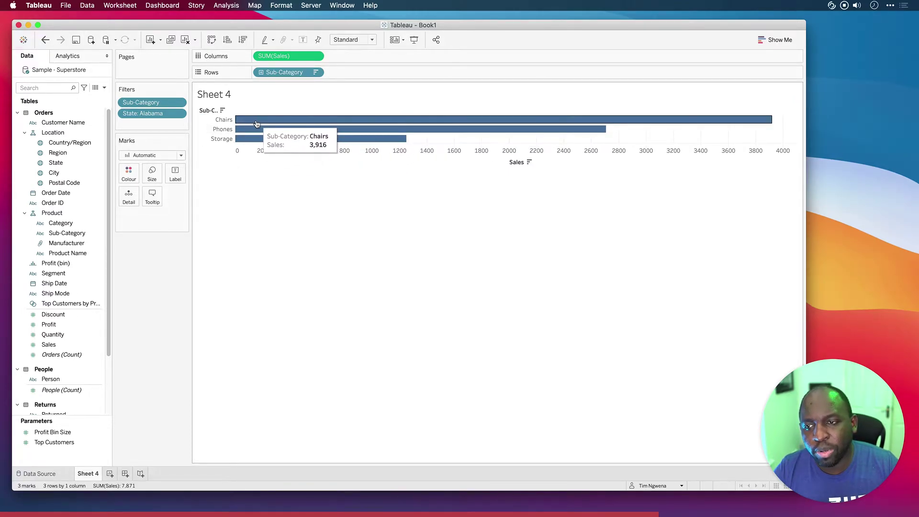
pyautogui.click(110, 473)
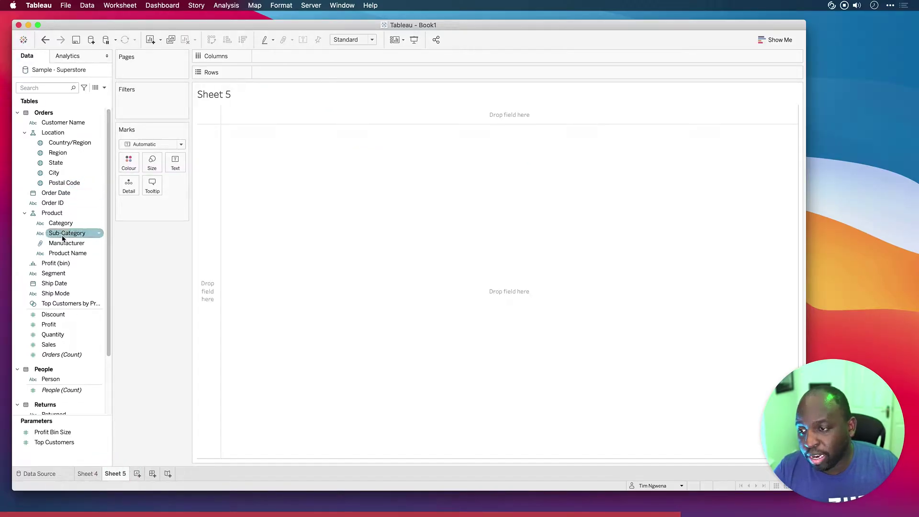
# On Sheet 5, chart Sales by State and Sub-Category, keep only Alabama, sort descending, then return to Sheet 4.
pyautogui.moveTo(63, 233); pyautogui.dragTo(289, 74)
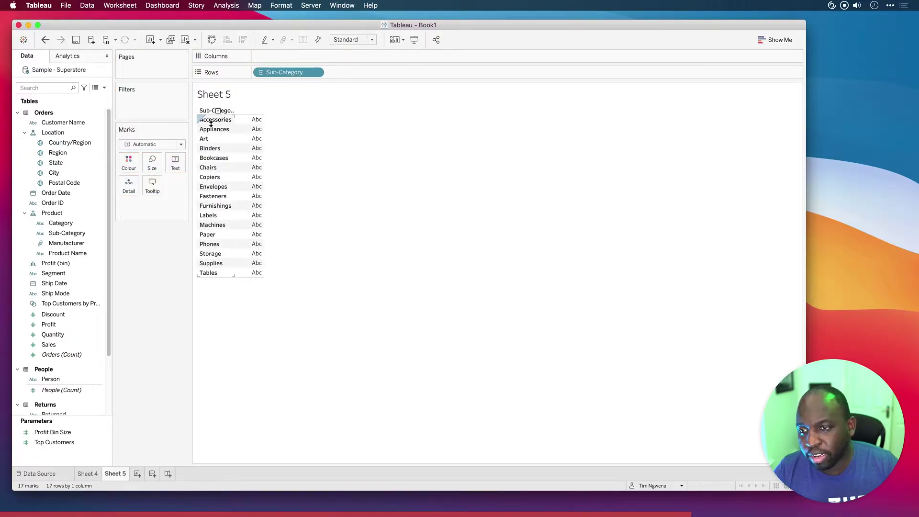
pyautogui.moveTo(55, 163); pyautogui.dragTo(260, 76)
pyautogui.moveTo(49, 345); pyautogui.dragTo(306, 59)
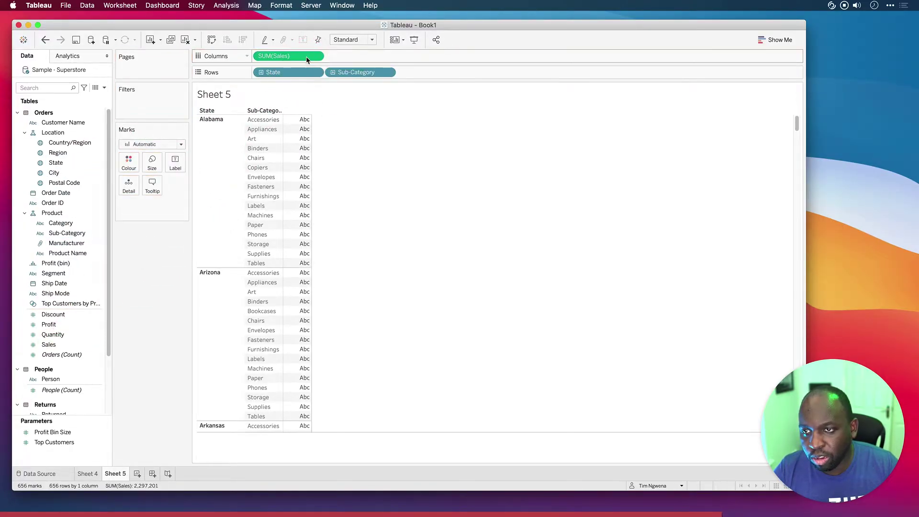
pyautogui.click(200, 149)
pyautogui.click(238, 163)
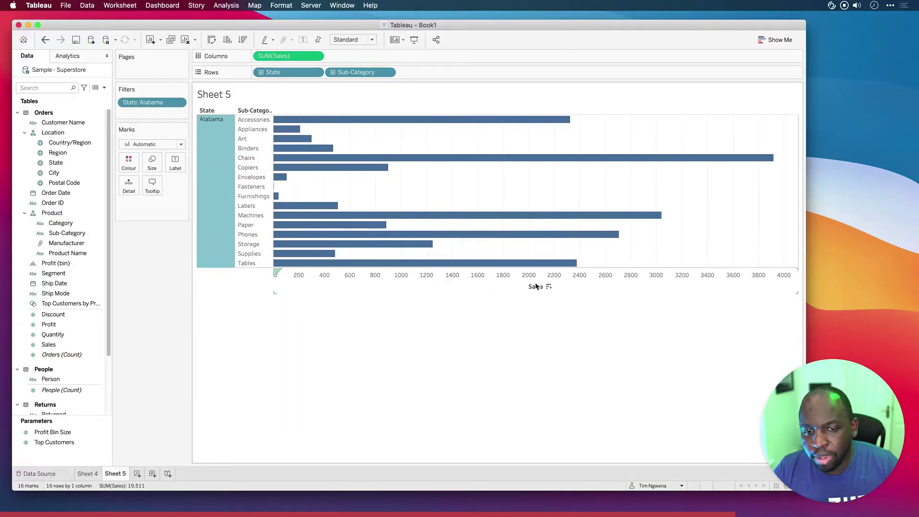
pyautogui.click(549, 286)
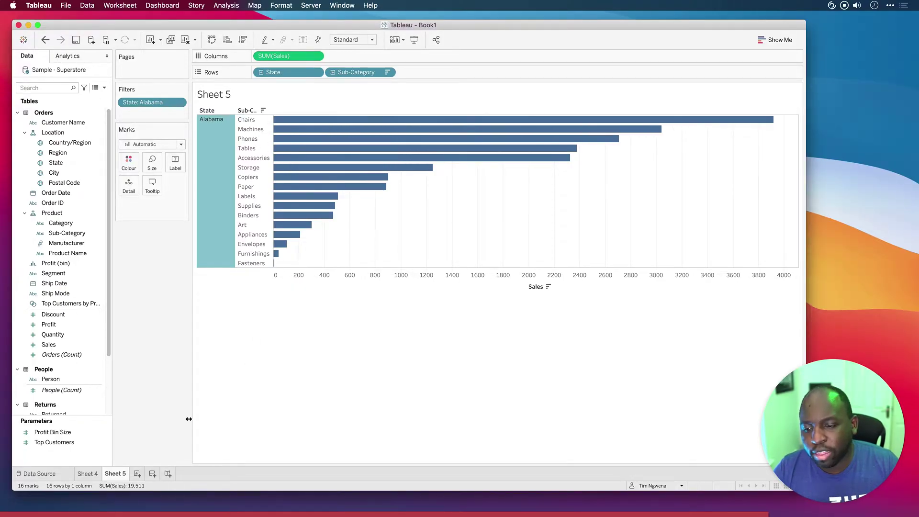
pyautogui.click(88, 474)
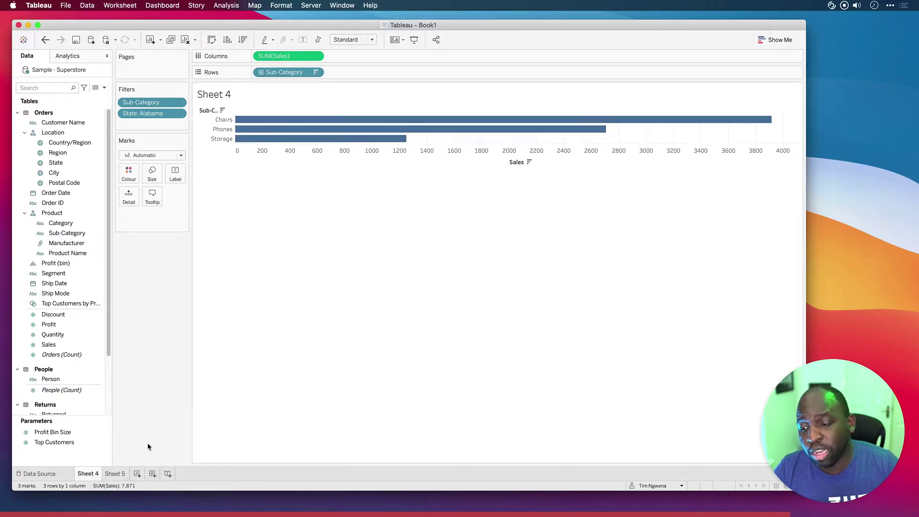
# Compare Sheet 5 with Sheet 4, reopen the Sub-Category Top 3 filter editor, then go to Brave.
pyautogui.click(115, 473)
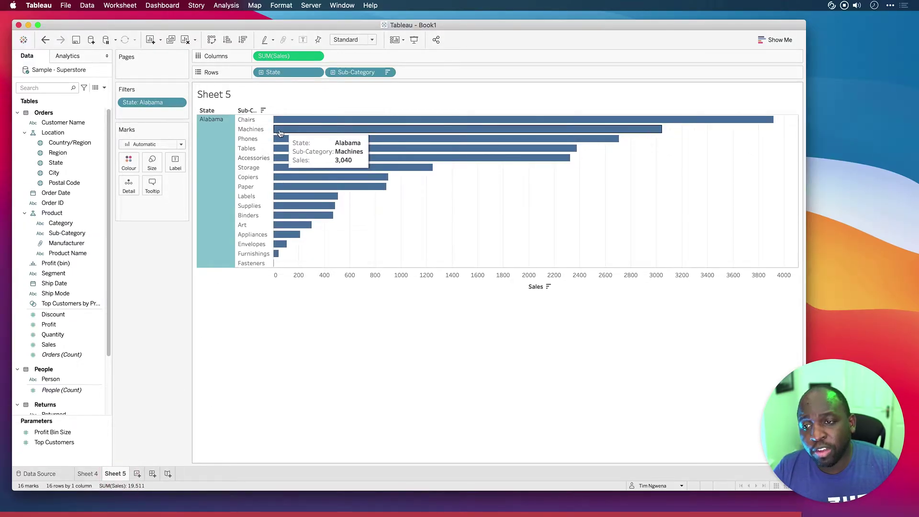
pyautogui.click(88, 473)
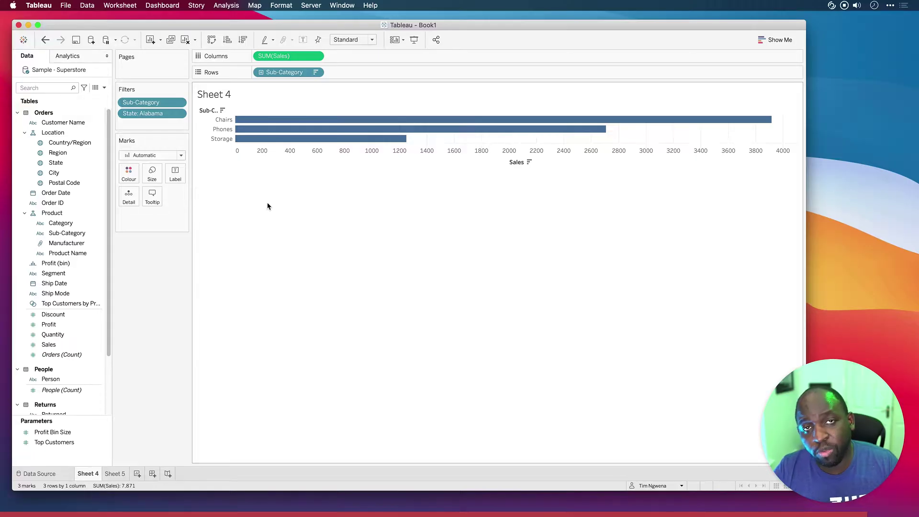
pyautogui.click(178, 102)
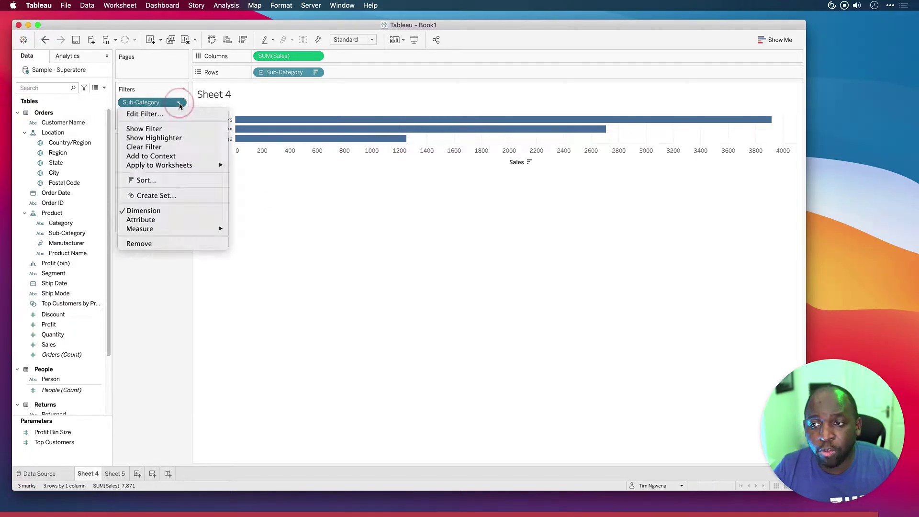
pyautogui.click(139, 113)
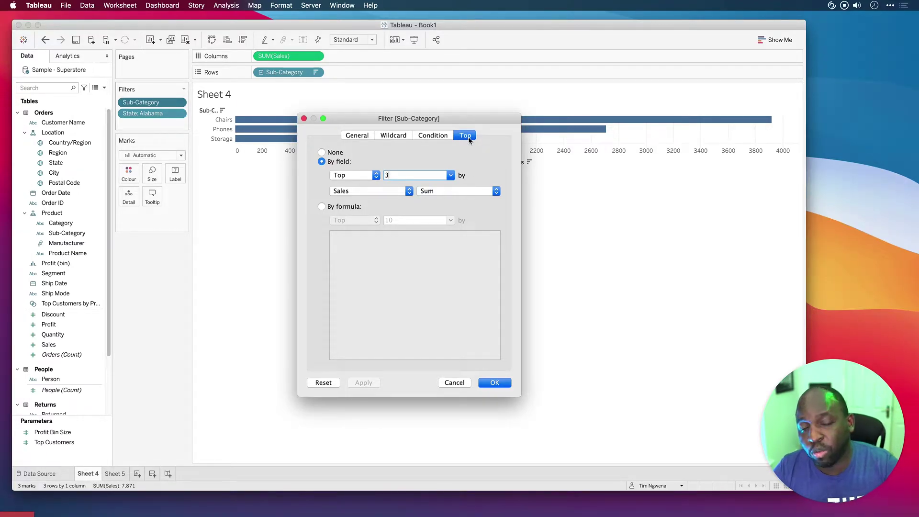
pyautogui.hotkey('ctrl', 'Up')
# Scroll the help page to the order-of-operations diagram and draw a box around 'top N'.
pyautogui.click(589, 182)
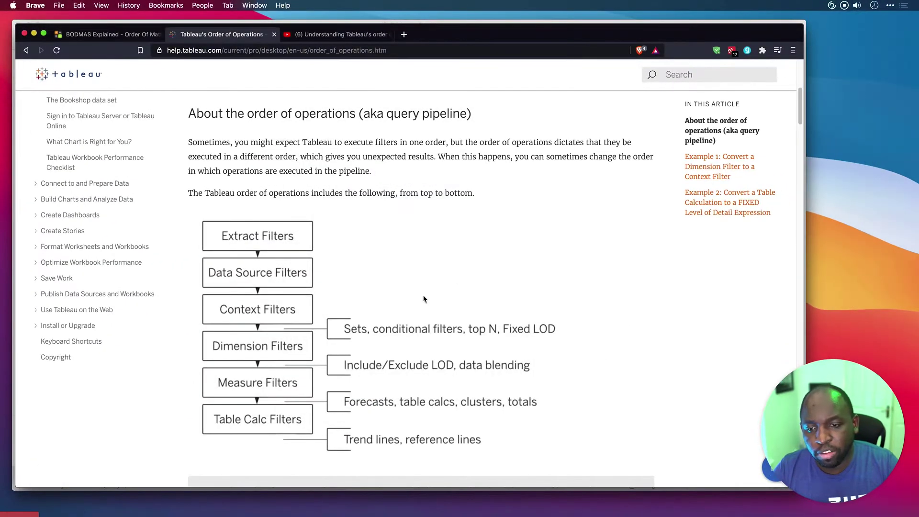
pyautogui.scroll(-5, 423, 294)
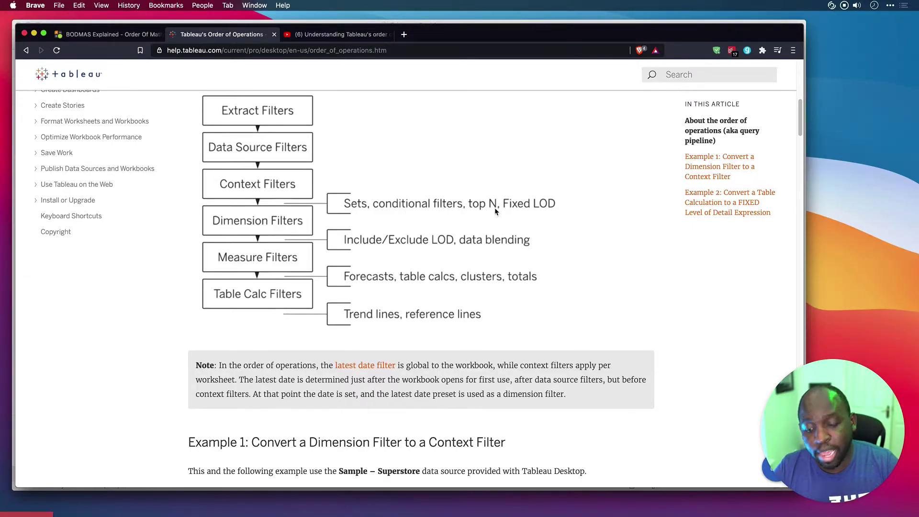
pyautogui.press('super+shift+a')
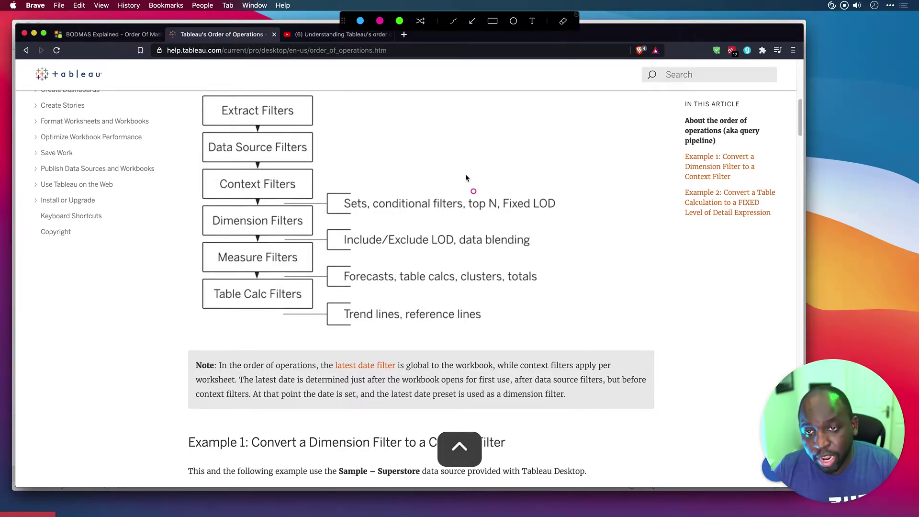
pyautogui.click(496, 26)
pyautogui.moveTo(461, 187)
pyautogui.mouseDown()
pyautogui.moveTo(505, 220)
pyautogui.moveTo(327, 230)
pyautogui.mouseUp()
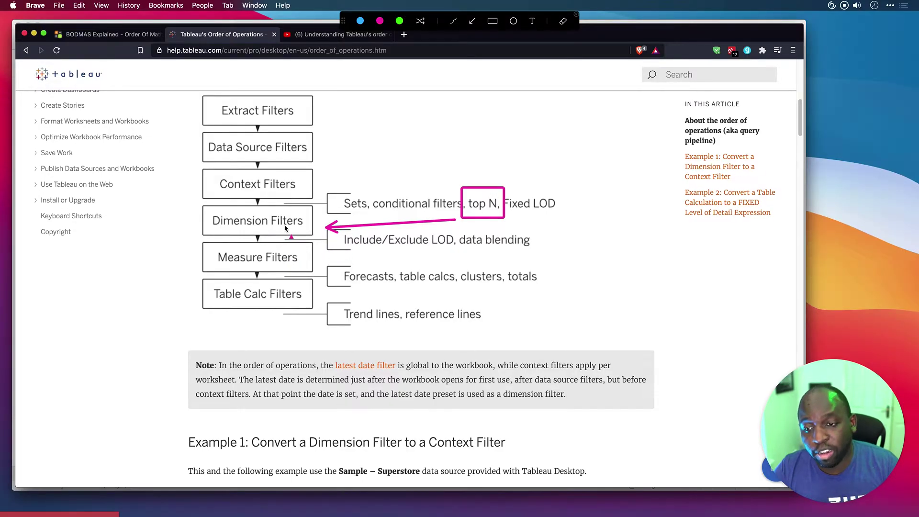
# Box Dimension Filters in green and draw arrows up toward Extract and Data Source Filters.
pyautogui.click(399, 21)
pyautogui.click(493, 21)
pyautogui.moveTo(194, 202)
pyautogui.mouseDown()
pyautogui.moveTo(211, 218)
pyautogui.moveTo(323, 242)
pyautogui.mouseUp()
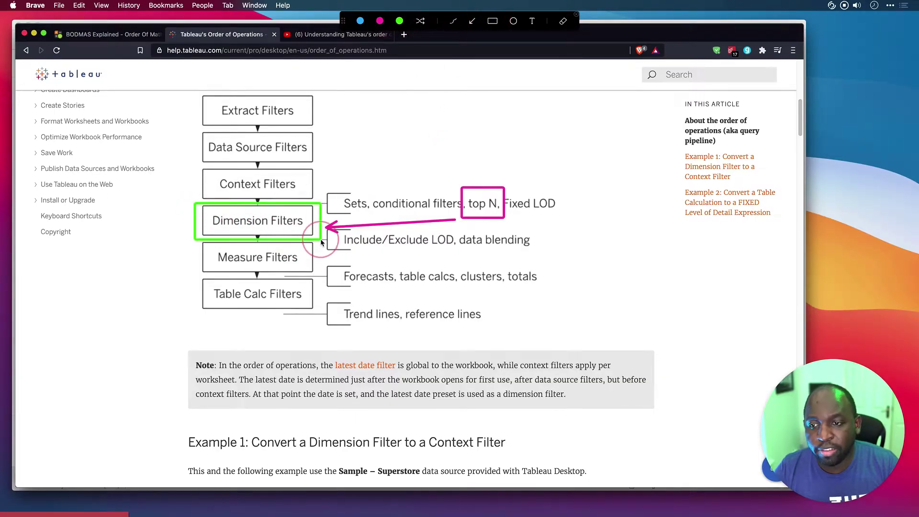
pyautogui.click(472, 21)
pyautogui.moveTo(180, 213); pyautogui.dragTo(182, 107)
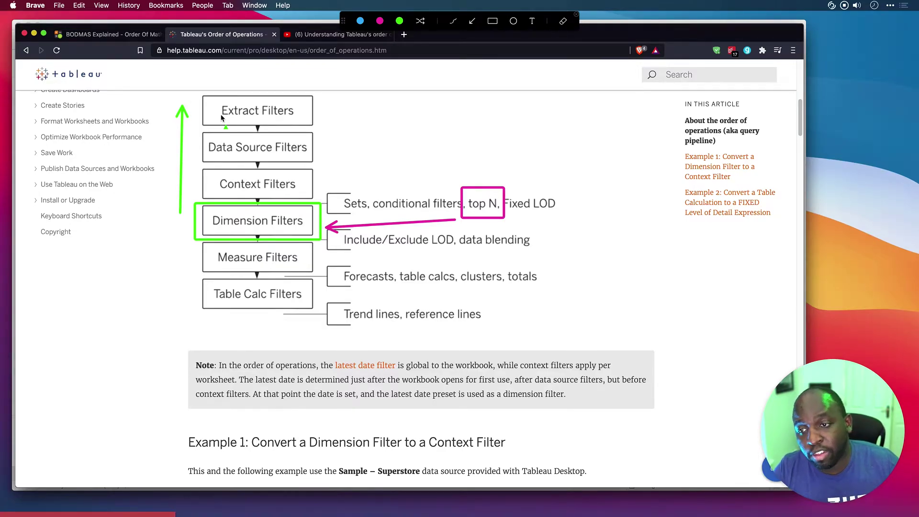
pyautogui.moveTo(190, 186); pyautogui.dragTo(193, 149)
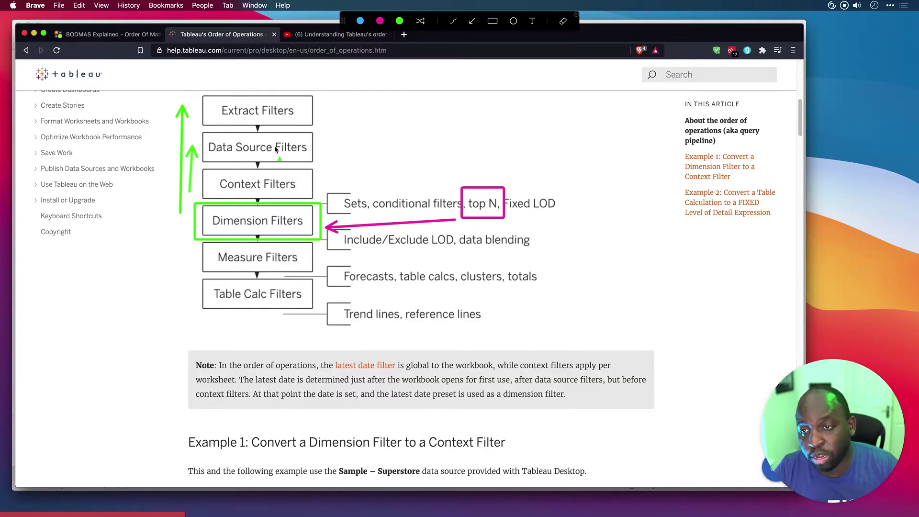
pyautogui.hotkey('ctrl', 'Up')
# Back in Tableau, clear the annotations and close the Sub-Category filter settings.
pyautogui.click(275, 314)
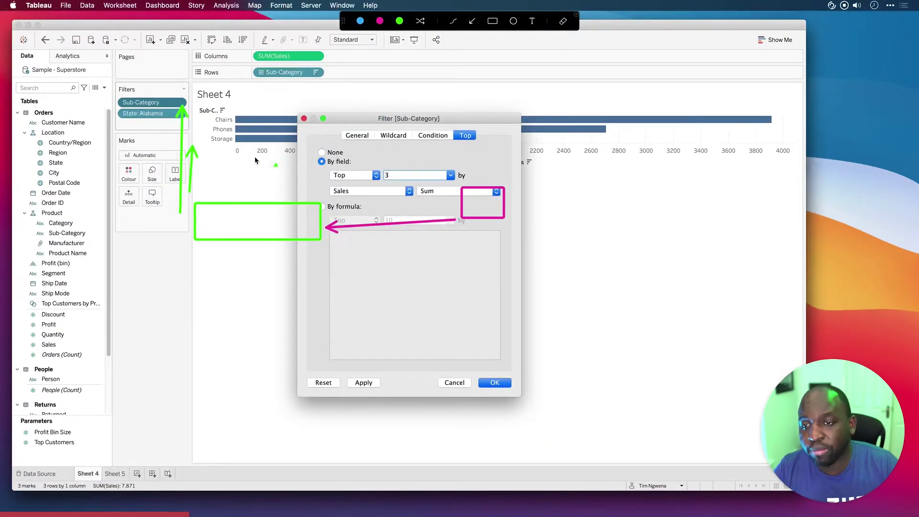
pyautogui.press('Escape')
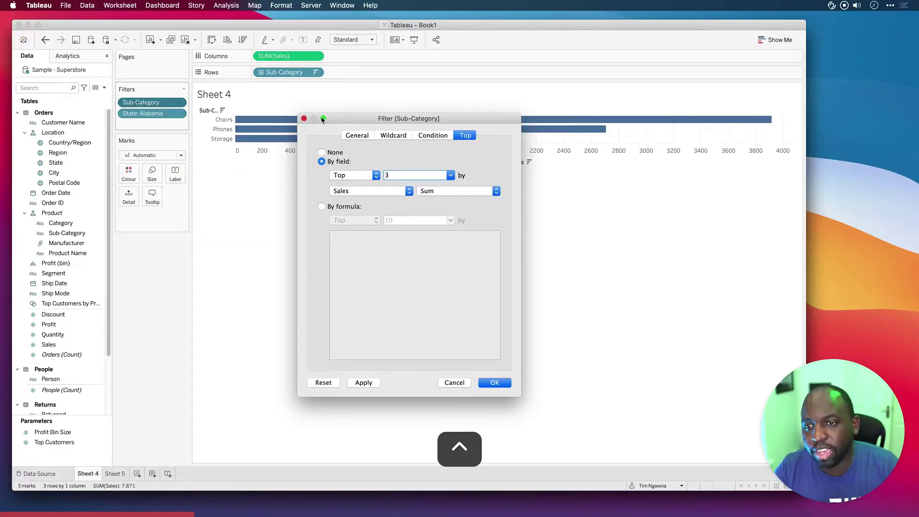
pyautogui.click(304, 118)
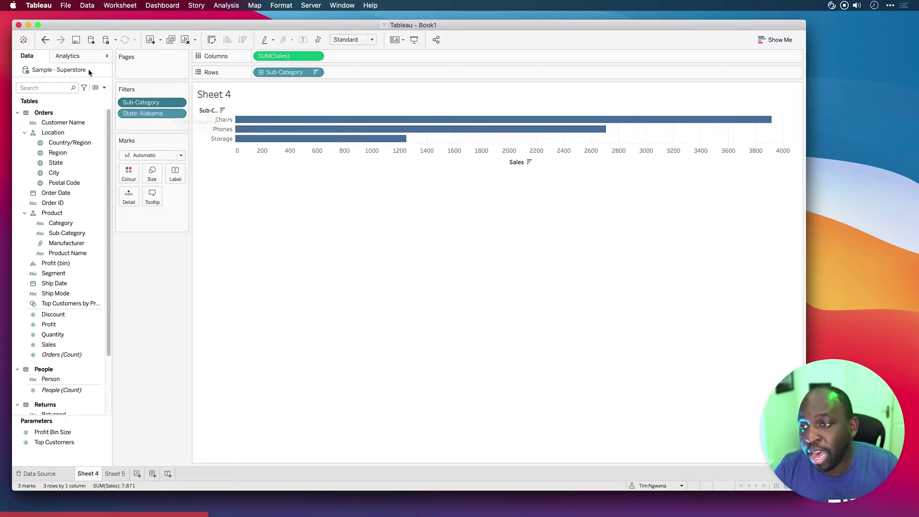
# Add an Alabama-only State data source filter, then remove the worksheet's State: Alabama filter.
pyautogui.rightClick(71, 70)
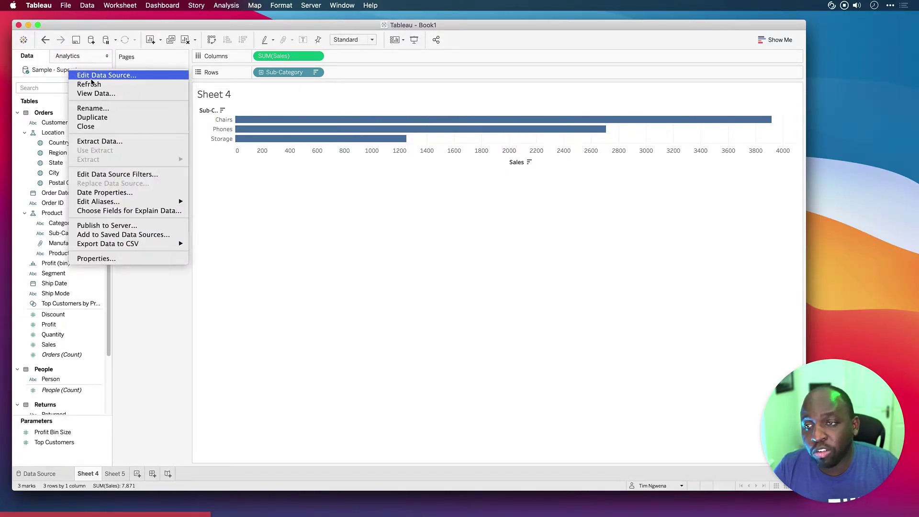
pyautogui.click(129, 174)
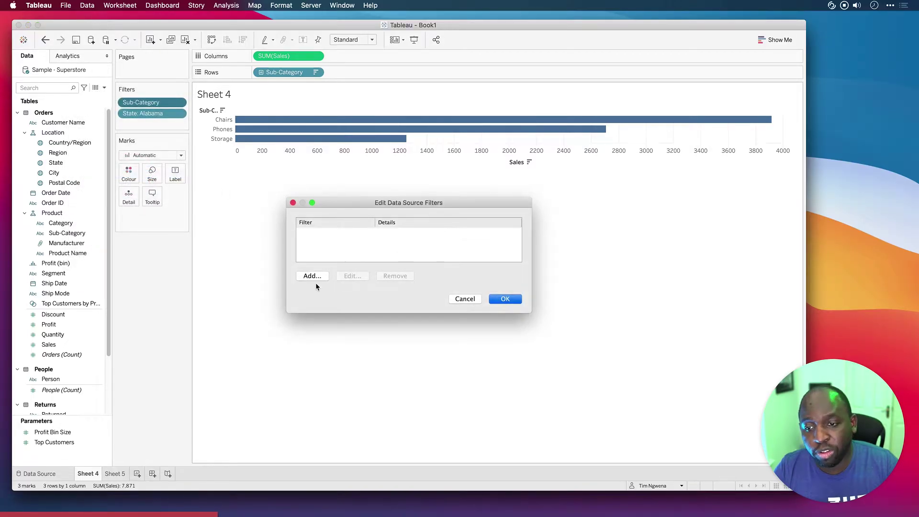
pyautogui.click(312, 276)
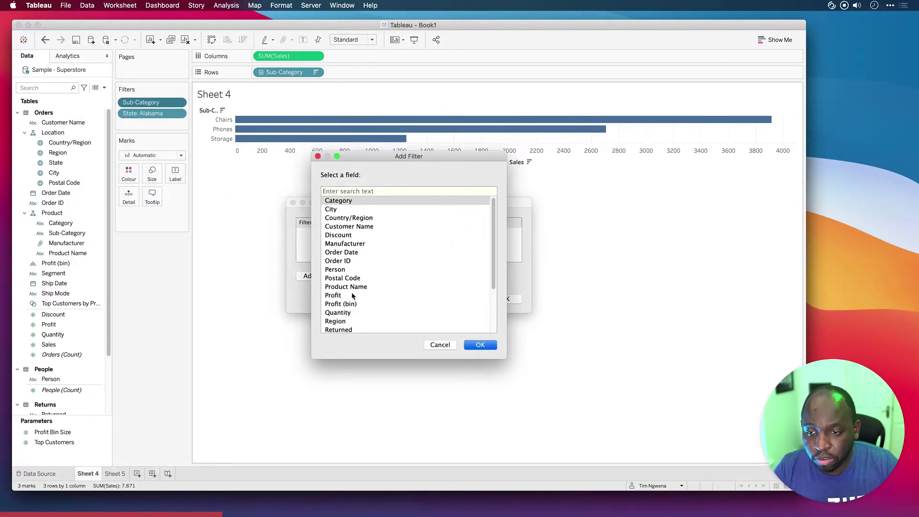
pyautogui.scroll(-5, 350, 299)
pyautogui.click(337, 311)
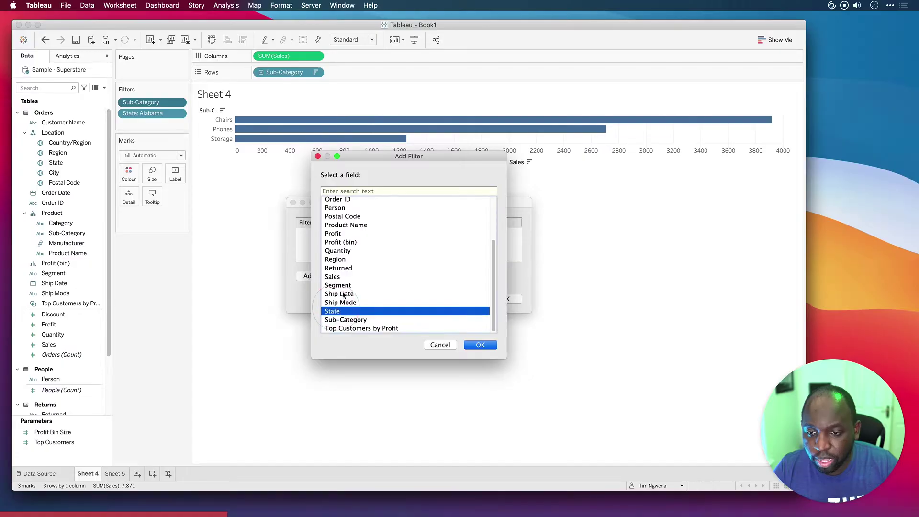
pyautogui.click(479, 345)
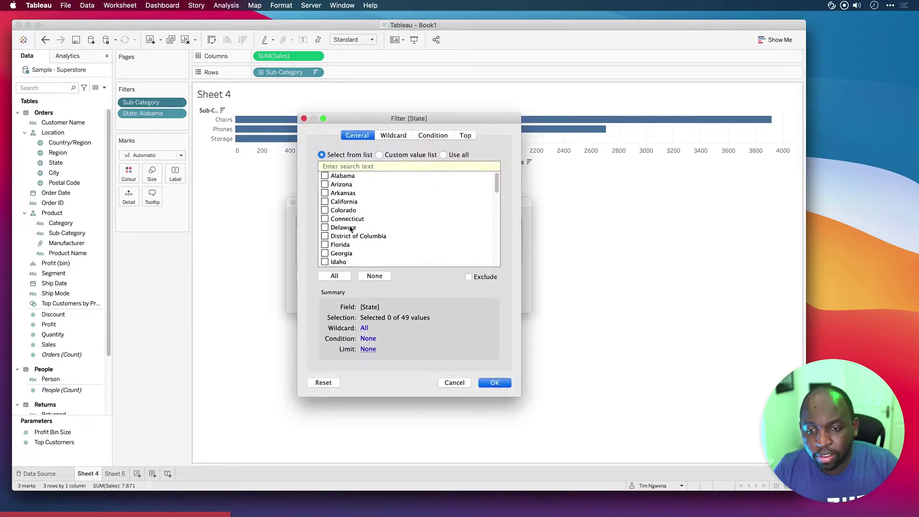
pyautogui.click(326, 176)
pyautogui.click(493, 383)
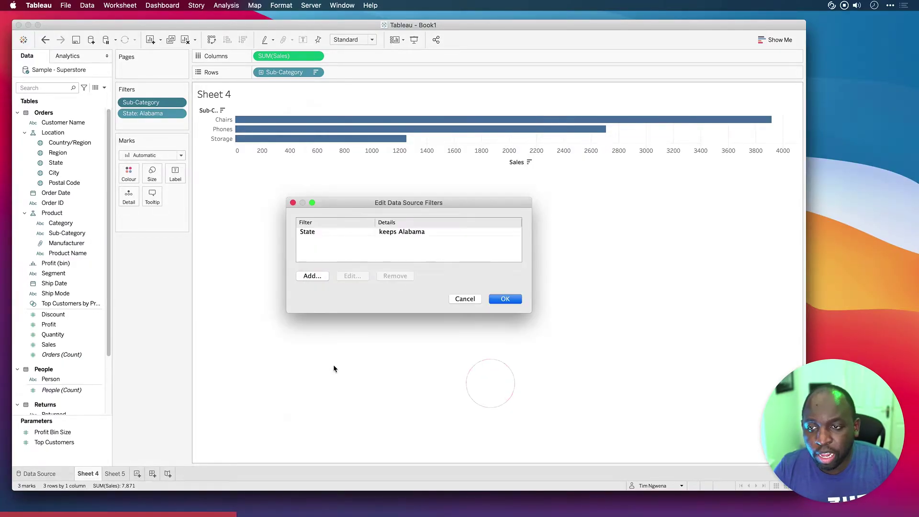
pyautogui.click(503, 301)
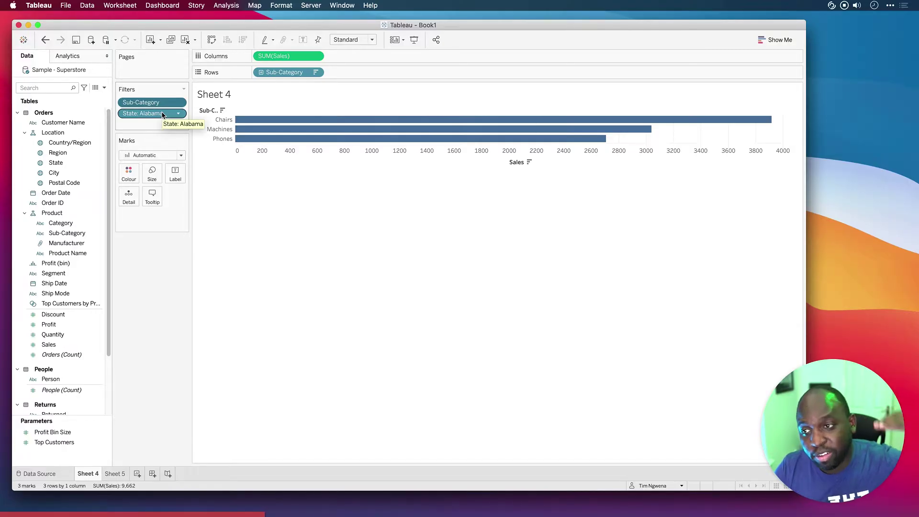
pyautogui.moveTo(162, 114); pyautogui.dragTo(177, 276)
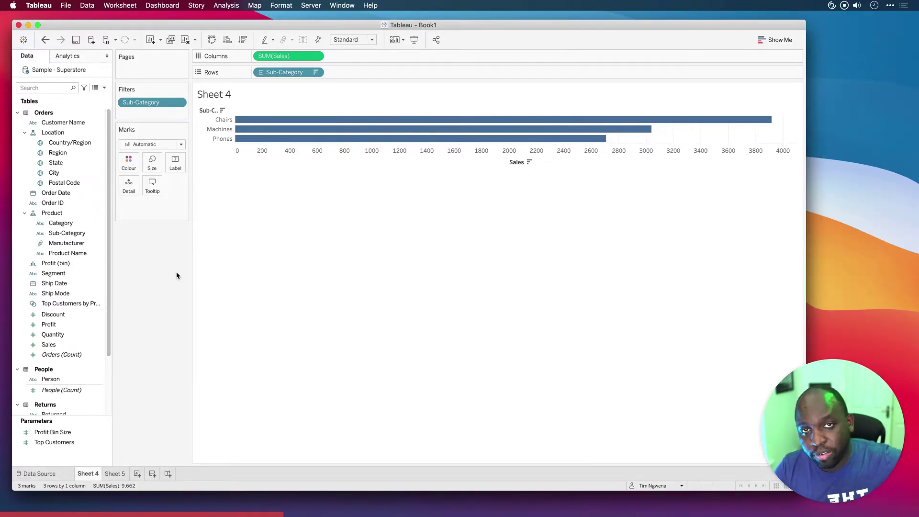
pyautogui.hotkey('ctrl', 'Up')
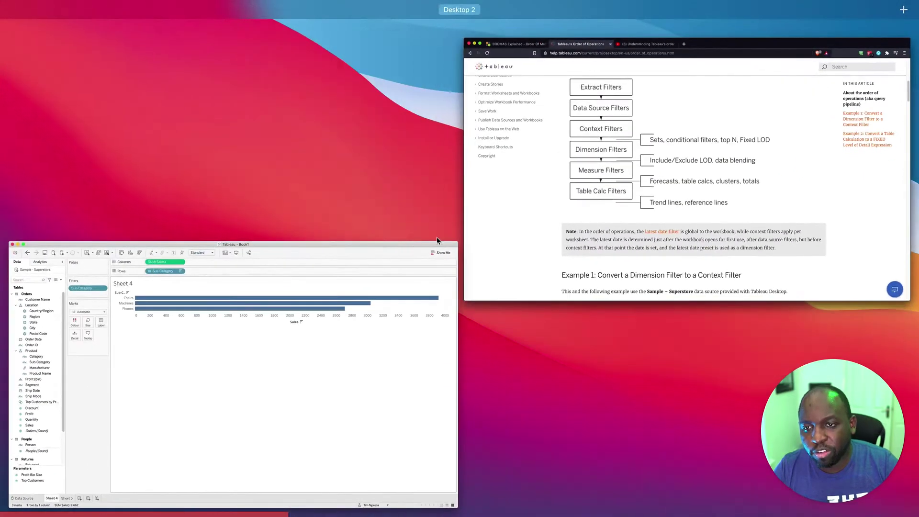
pyautogui.click(467, 240)
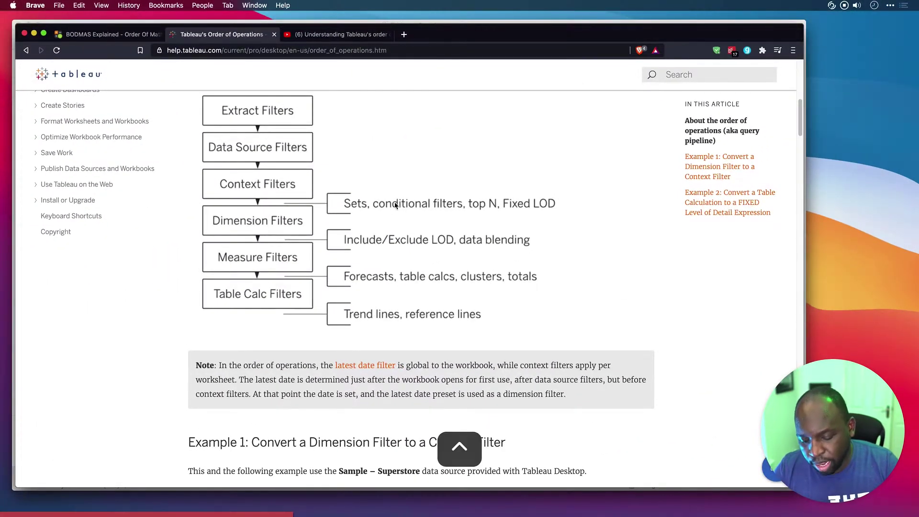
pyautogui.hotkey('alt', 'shift', 'a')
pyautogui.click(380, 21)
pyautogui.moveTo(459, 190); pyautogui.dragTo(483, 200)
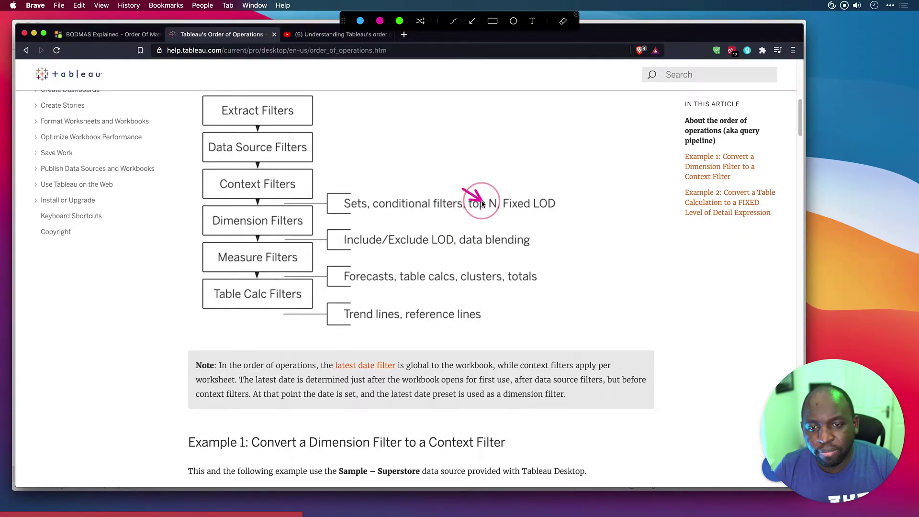
pyautogui.click(493, 21)
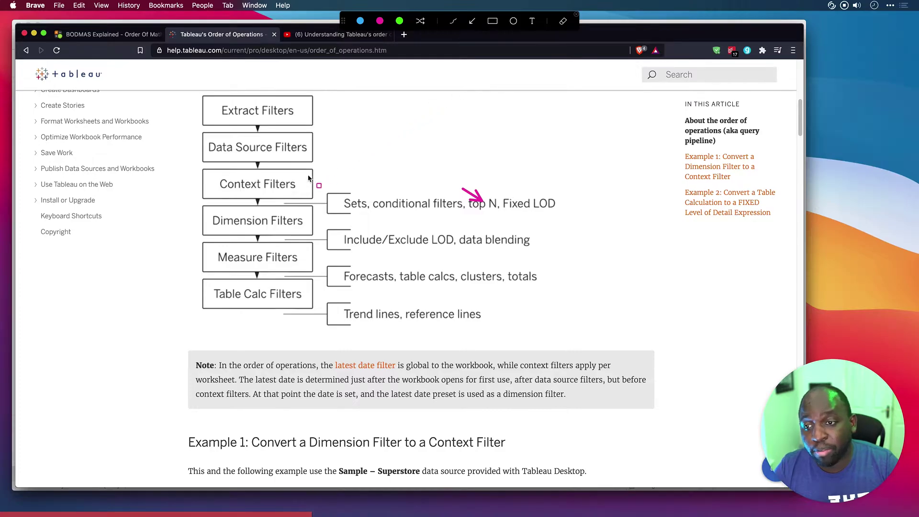
pyautogui.moveTo(190, 127); pyautogui.dragTo(334, 171)
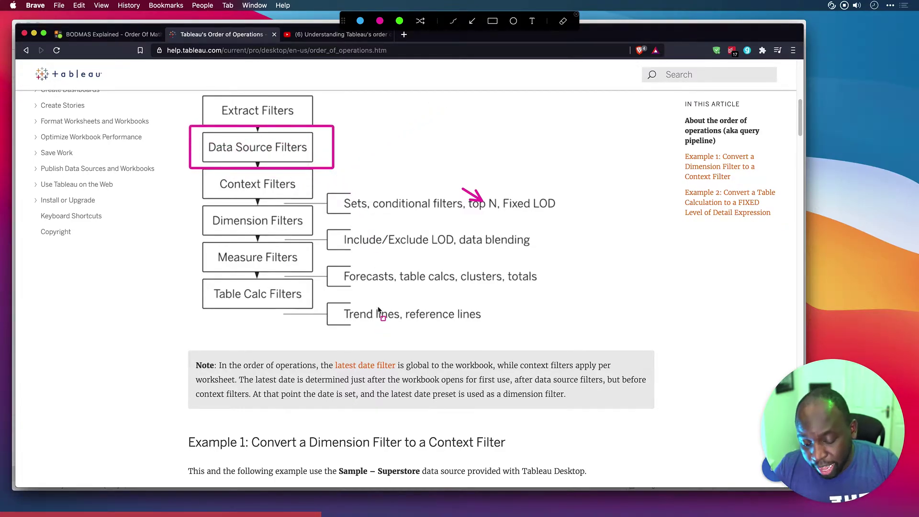
pyautogui.press('ctrl')
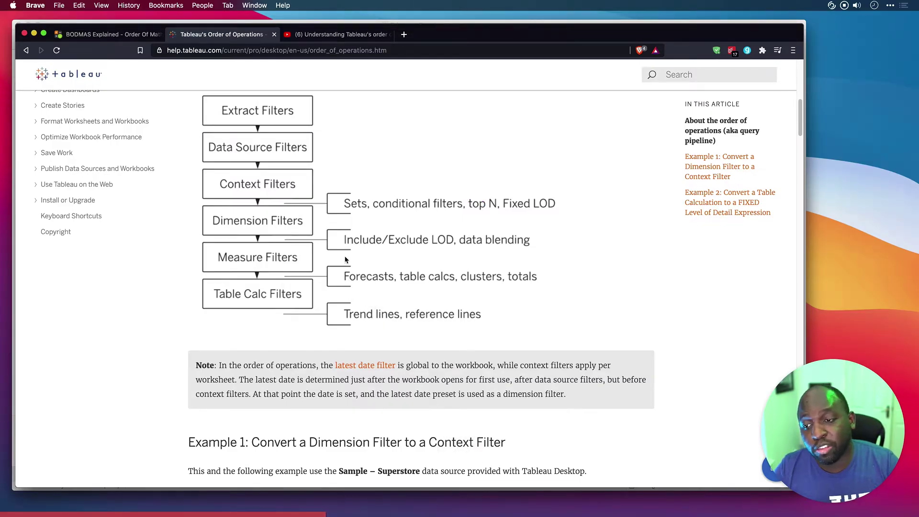
pyautogui.press('ctrl')
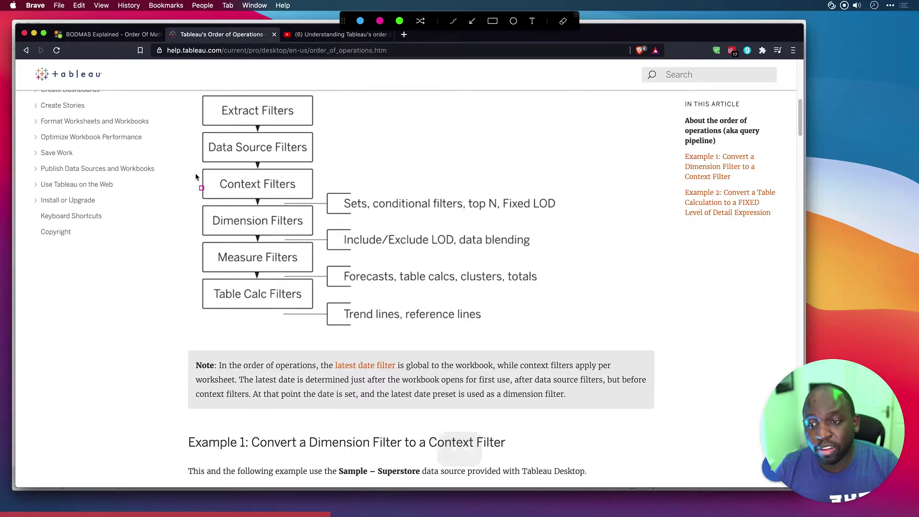
pyautogui.moveTo(192, 165)
pyautogui.mouseDown()
pyautogui.moveTo(211, 179)
pyautogui.moveTo(320, 203)
pyautogui.mouseUp()
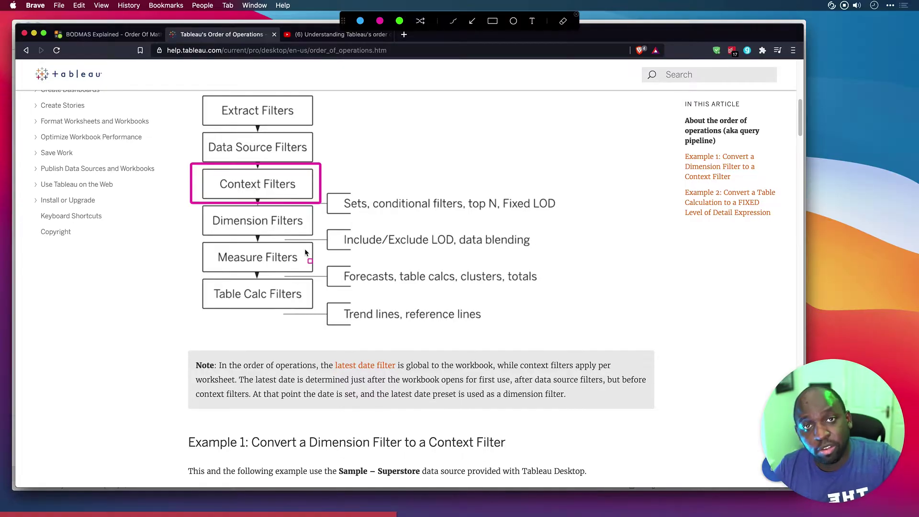
pyautogui.press('Escape')
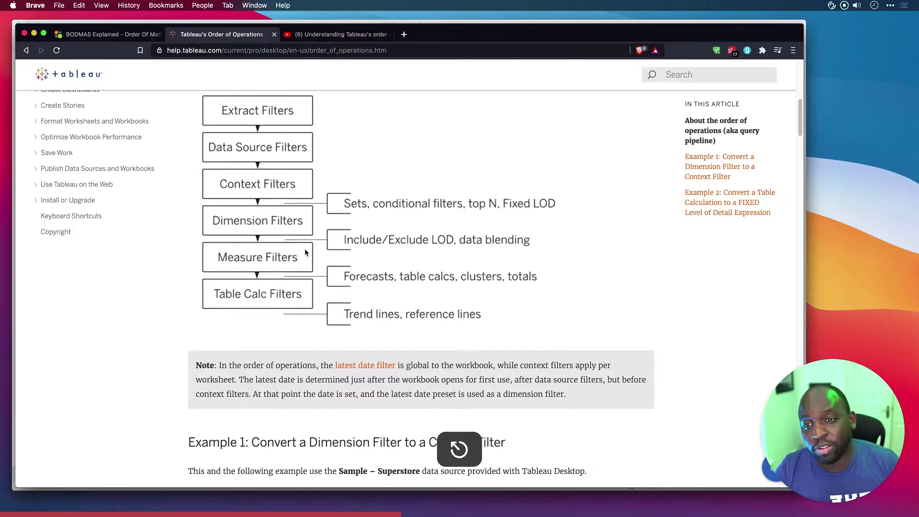
pyautogui.hotkey('ctrl', 'Up')
# Remove the State (Alabama) filter from the Sample - Superstore data source filters.
pyautogui.click(315, 313)
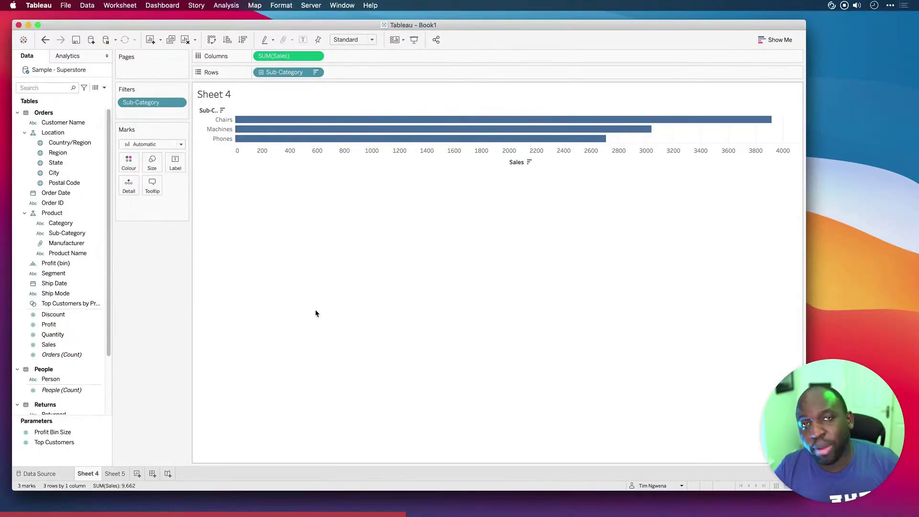
pyautogui.rightClick(75, 72)
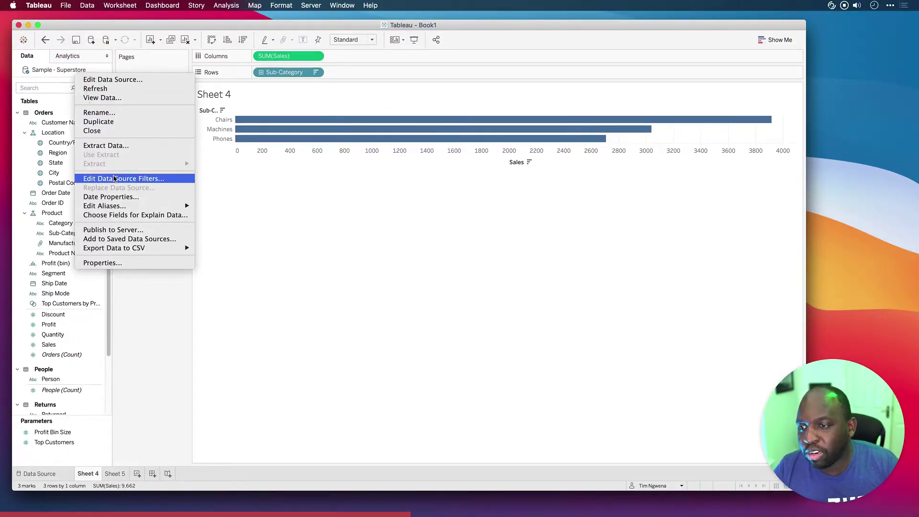
pyautogui.click(158, 179)
pyautogui.click(404, 231)
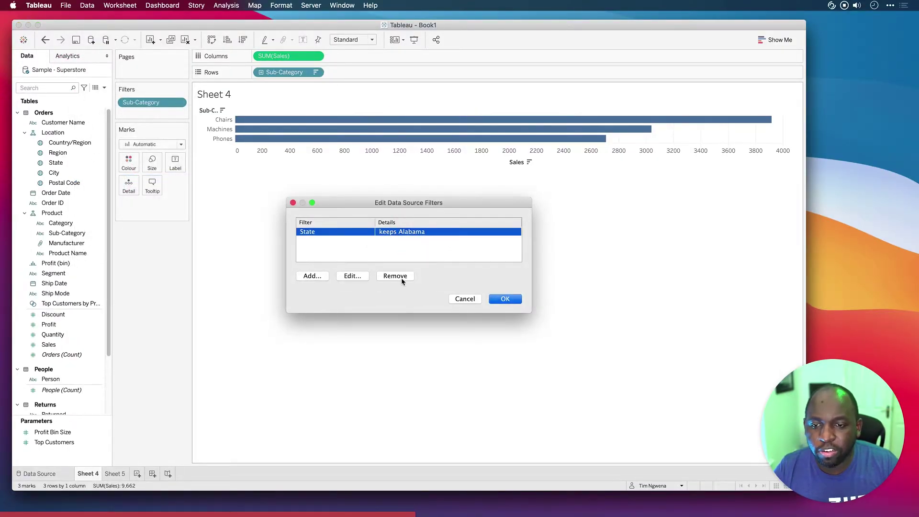
pyautogui.click(403, 276)
pyautogui.click(505, 299)
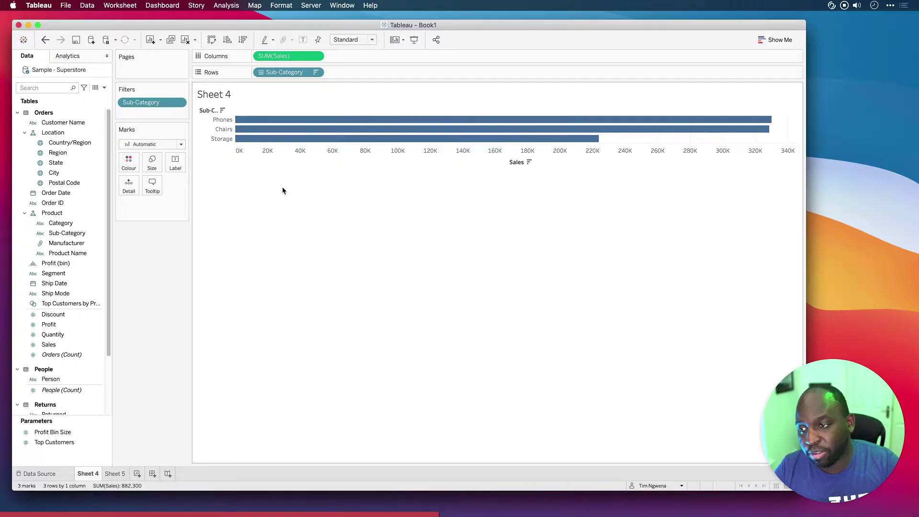
# Add State as a worksheet filter keeping only Alabama.
pyautogui.moveTo(61, 166); pyautogui.dragTo(152, 112)
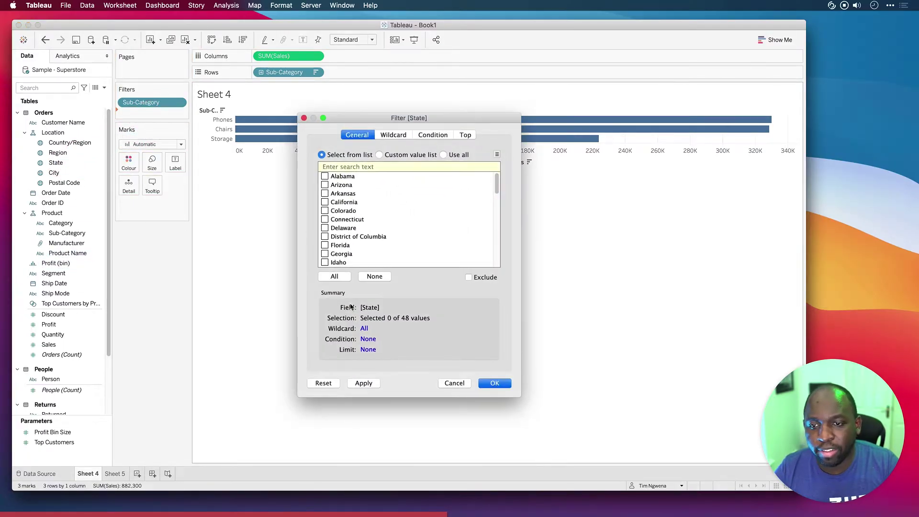
pyautogui.click(325, 177)
pyautogui.click(494, 384)
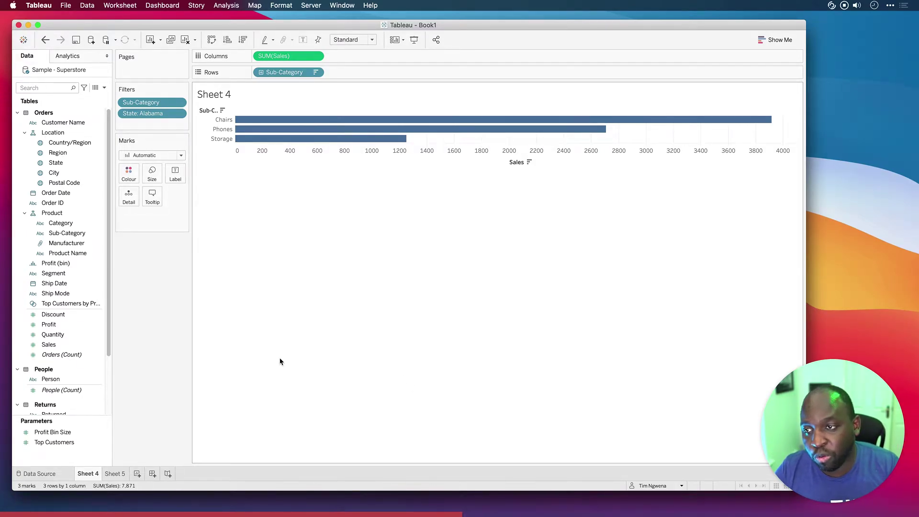
# Add the State: Alabama filter to context and briefly box the now-grey pill on screen.
pyautogui.click(178, 113)
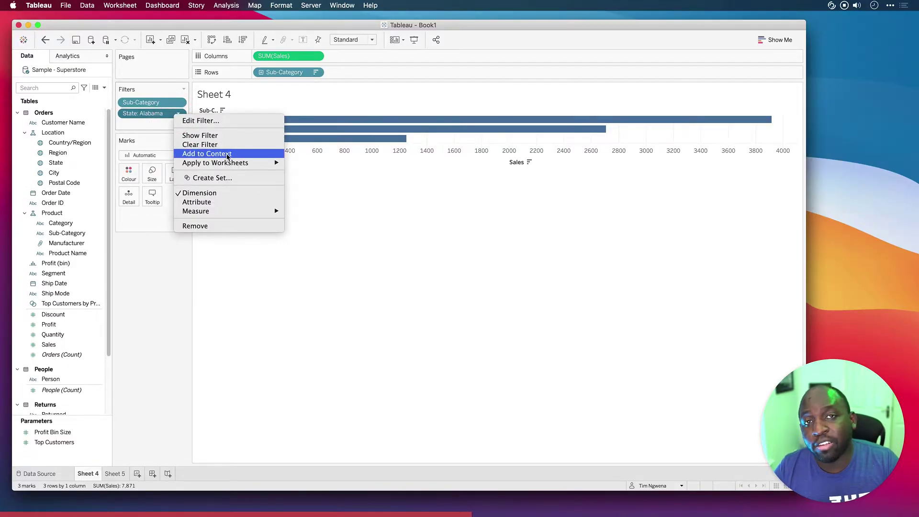
pyautogui.click(228, 154)
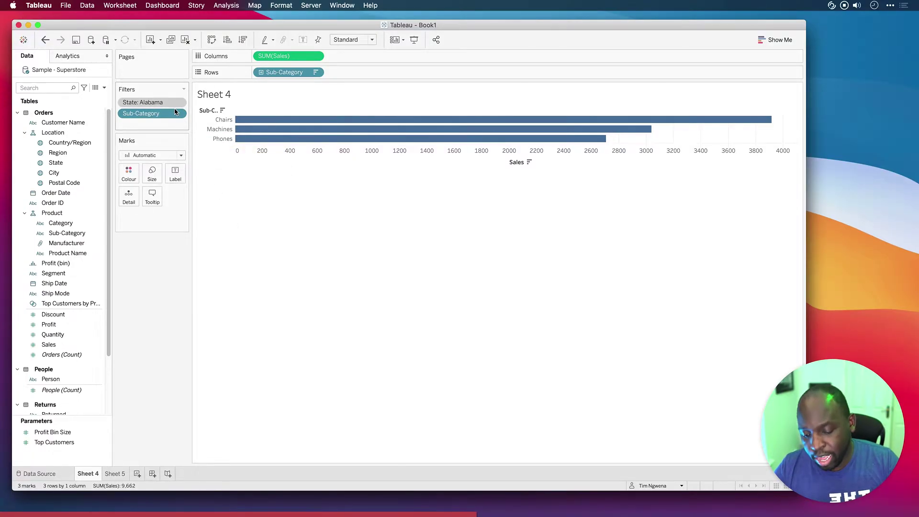
pyautogui.hotkey('alt', 'shift', 'a')
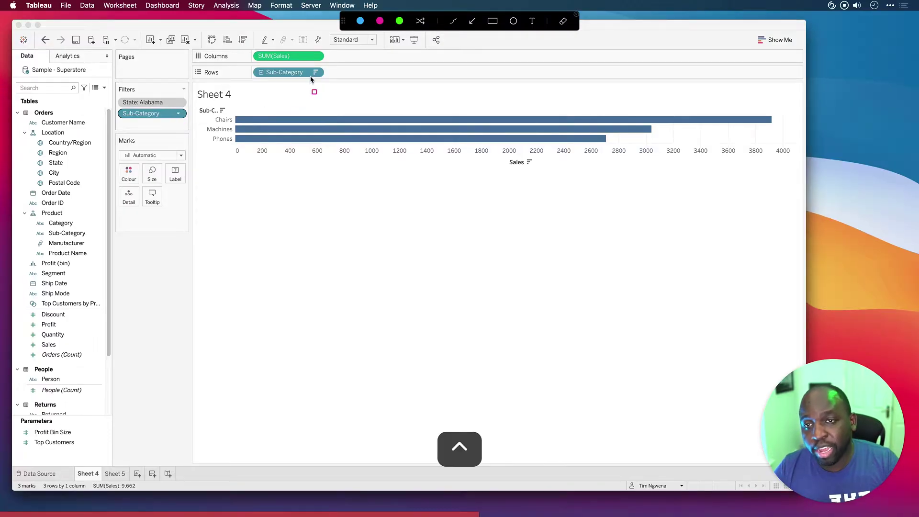
pyautogui.click(497, 25)
pyautogui.moveTo(108, 92)
pyautogui.mouseDown()
pyautogui.moveTo(163, 115)
pyautogui.moveTo(194, 115)
pyautogui.mouseUp()
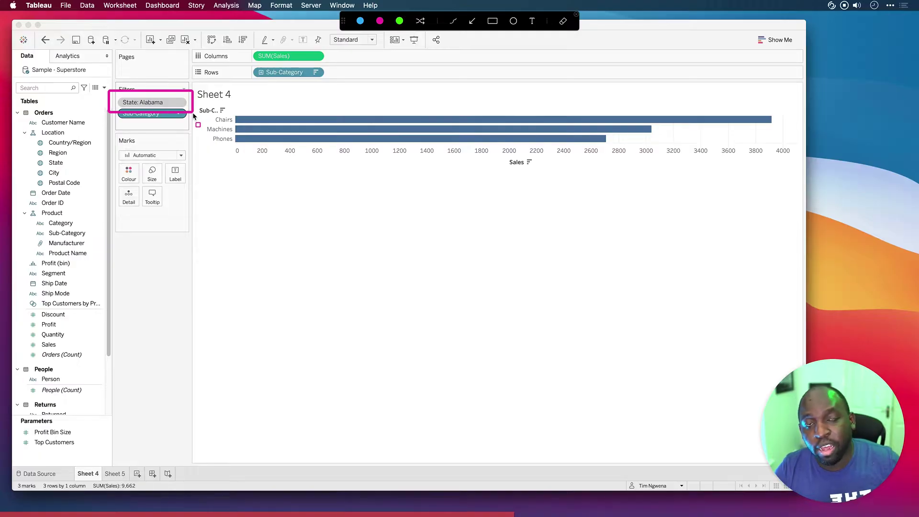
pyautogui.press('Escape')
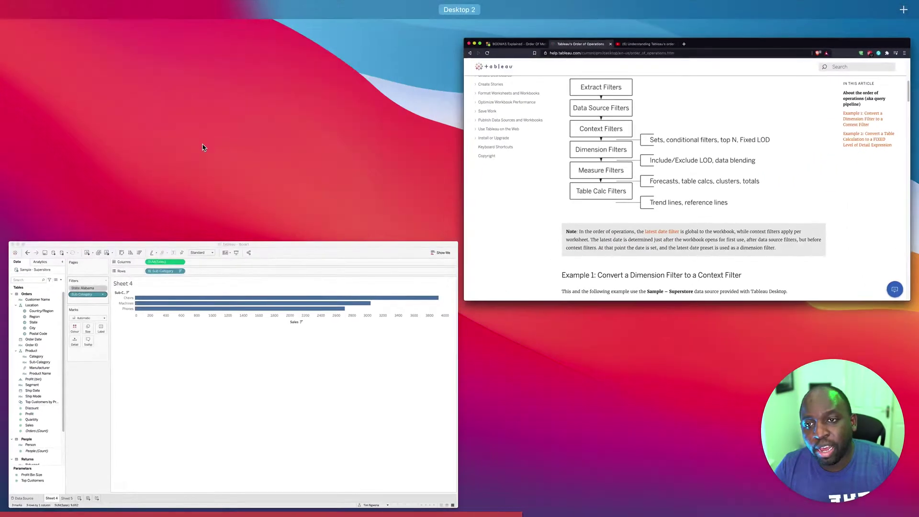
# On the help diagram, box Context Filters and draw an arrow to the top N step.
pyautogui.click(609, 128)
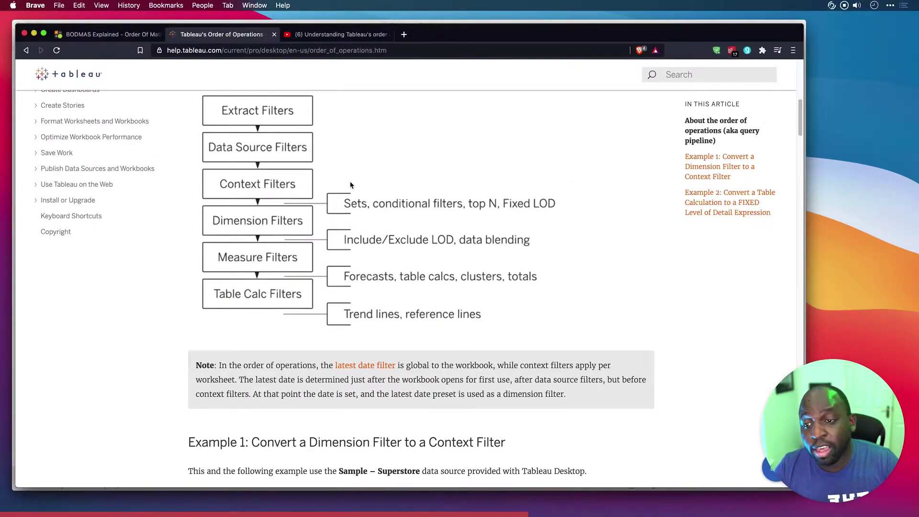
pyautogui.press('ctrl+super+a')
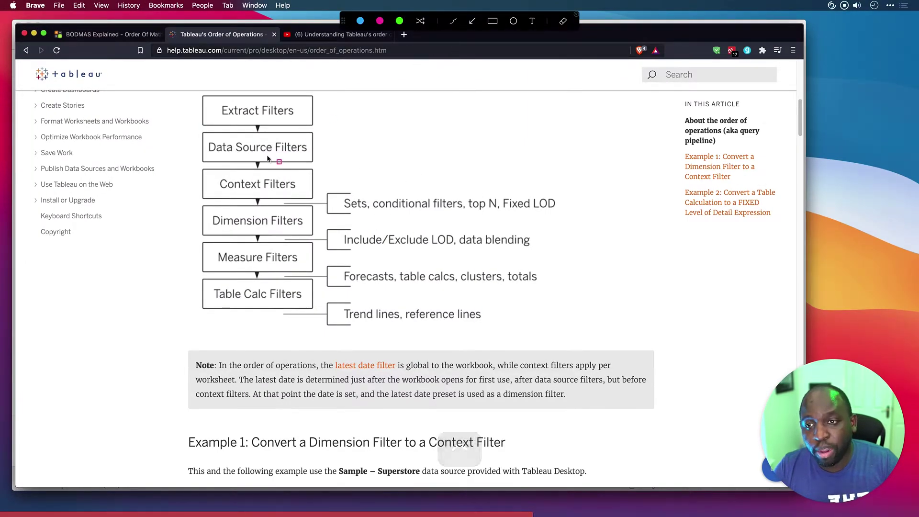
pyautogui.moveTo(190, 159); pyautogui.dragTo(318, 200)
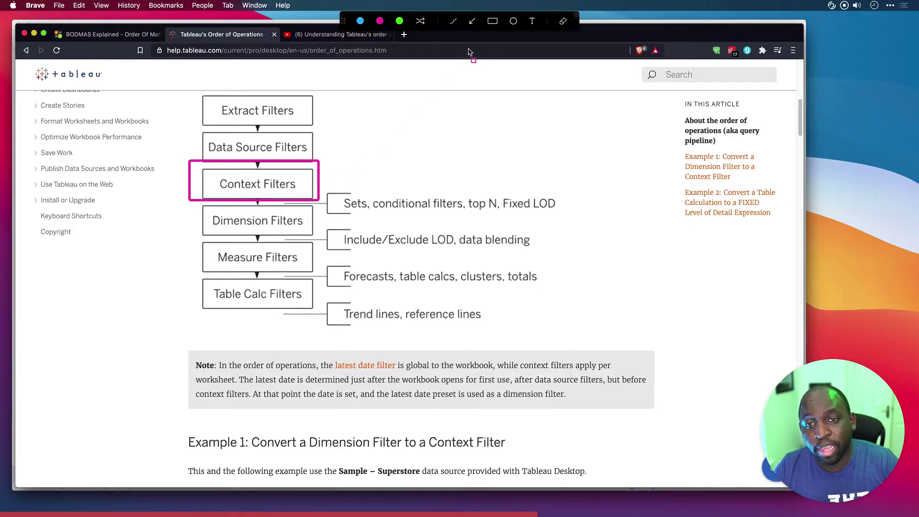
pyautogui.click(471, 21)
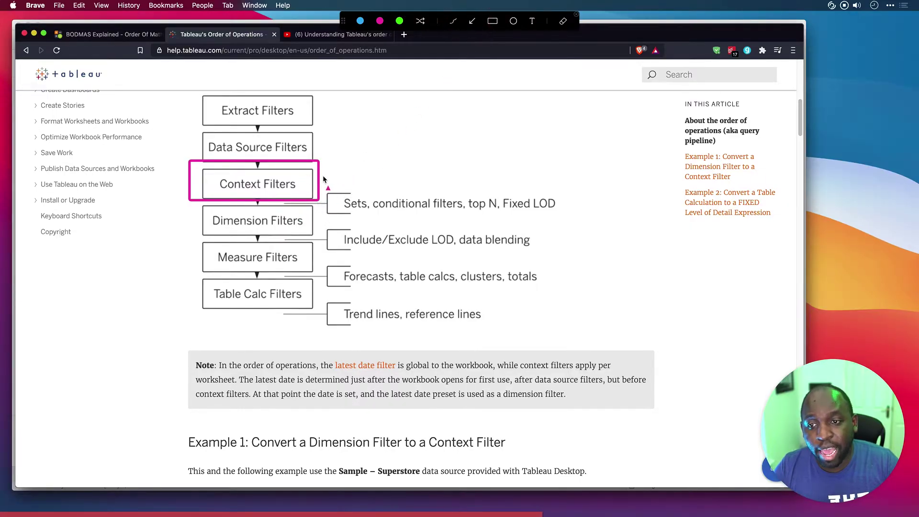
pyautogui.moveTo(324, 177)
pyautogui.mouseDown()
pyautogui.moveTo(429, 203)
pyautogui.moveTo(463, 198)
pyautogui.mouseUp()
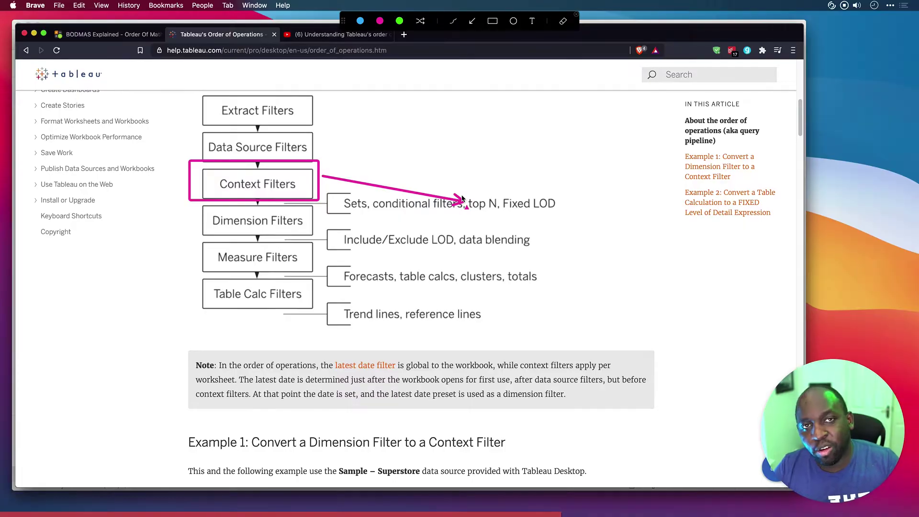
pyautogui.press('ctrl')
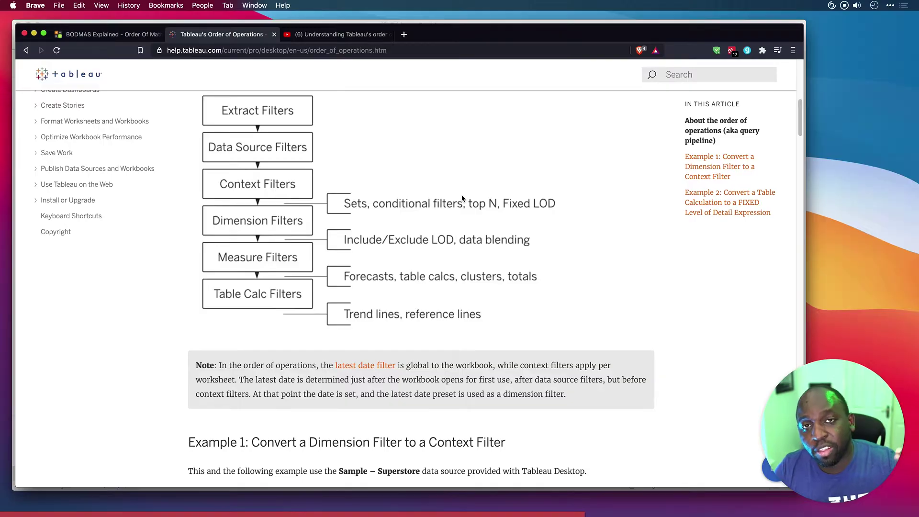
# Check Sheet 4's Sub-Category chart in Tableau, then bring the help page forward again.
pyautogui.hotkey('ctrl', 'Up')
pyautogui.click(341, 331)
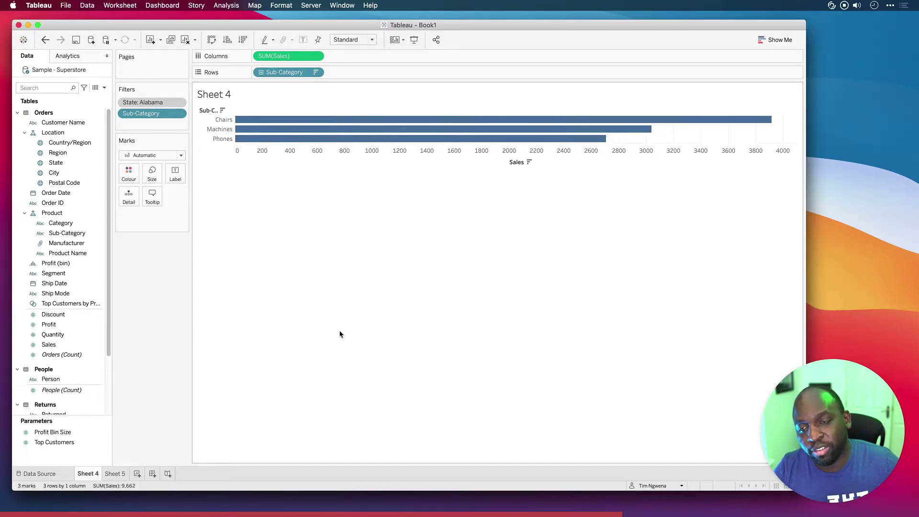
pyautogui.hotkey('ctrl', 'Up')
pyautogui.click(526, 246)
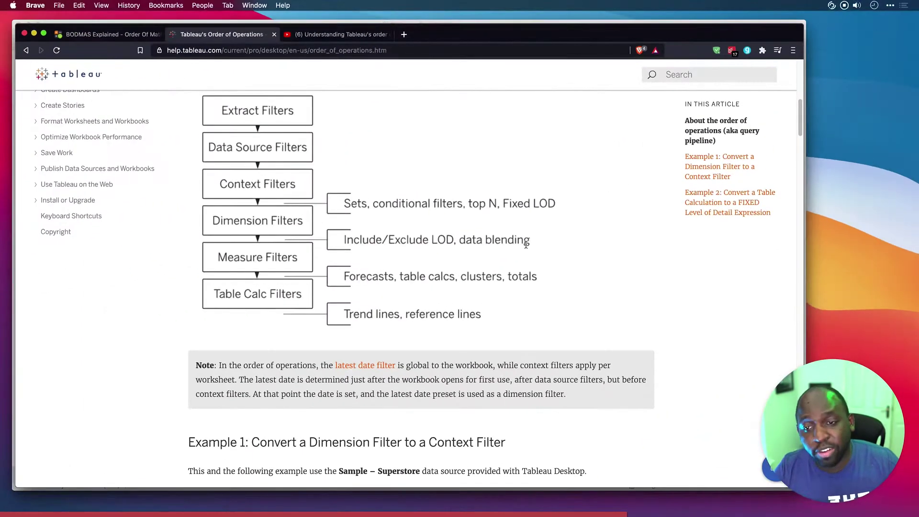
pyautogui.scroll(2, 524, 245)
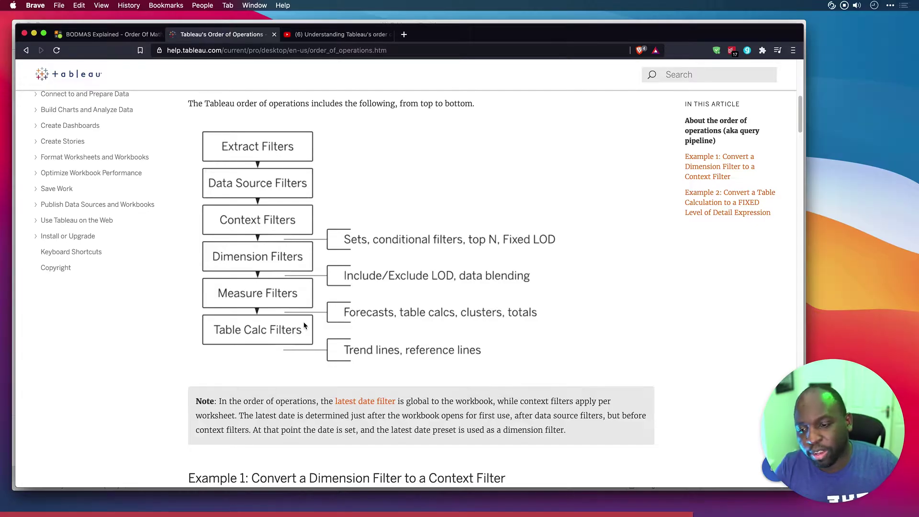
# Scroll through Example 1's steps and screenshots, then back up toward the article's top.
pyautogui.scroll(-5, 304, 325)
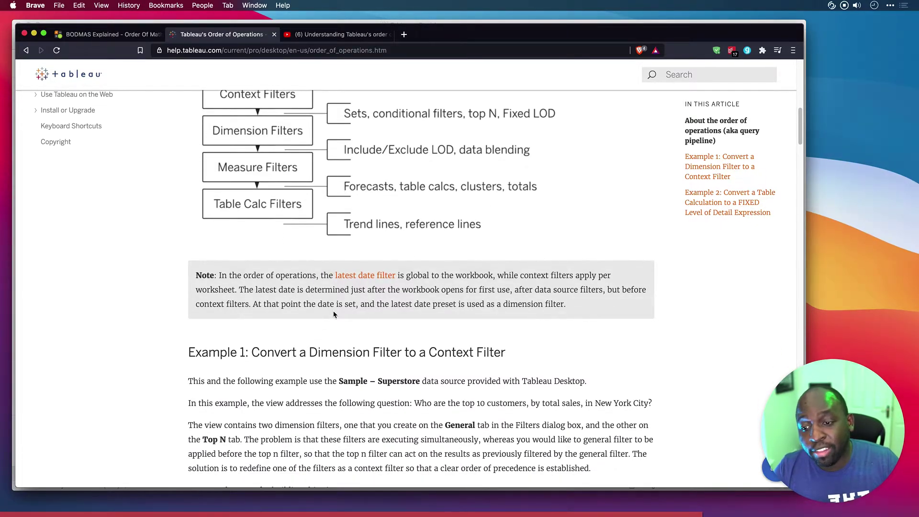
pyautogui.scroll(-7, 334, 314)
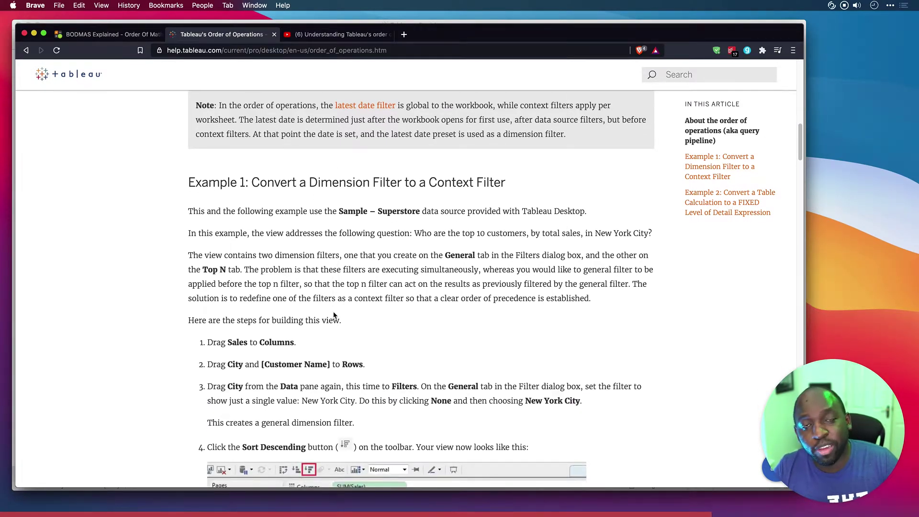
pyautogui.scroll(-5, 333, 315)
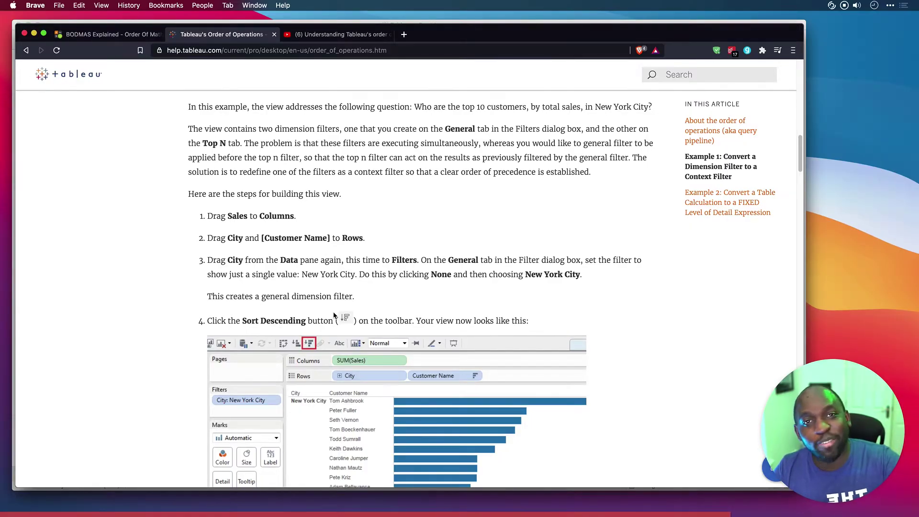
pyautogui.scroll(-15, 349, 268)
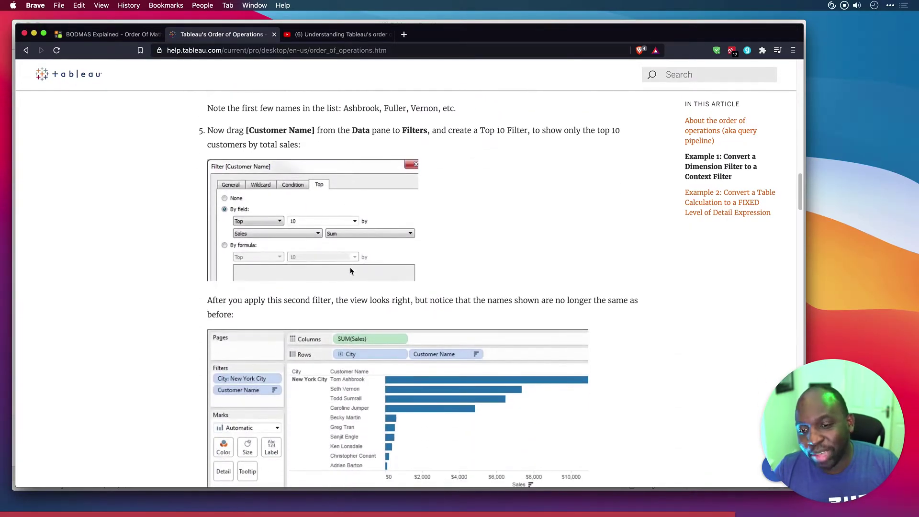
pyautogui.scroll(-10, 351, 271)
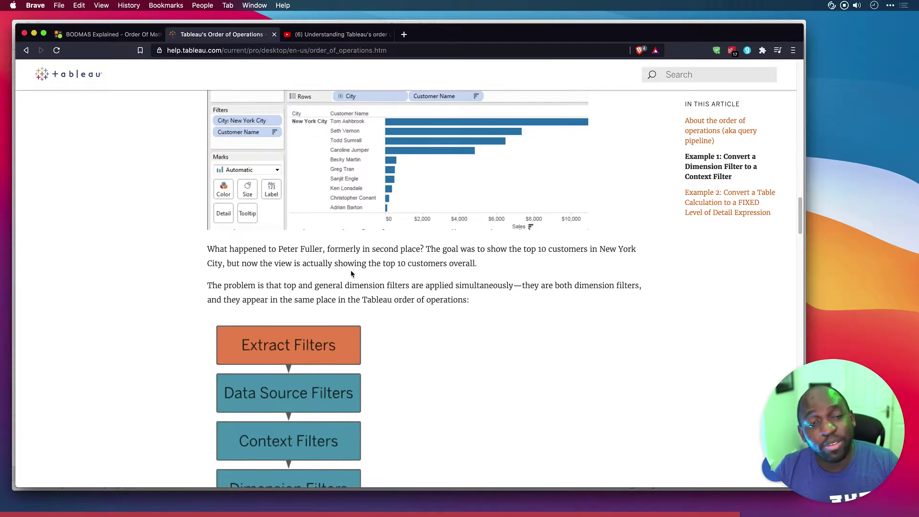
pyautogui.scroll(10, 351, 270)
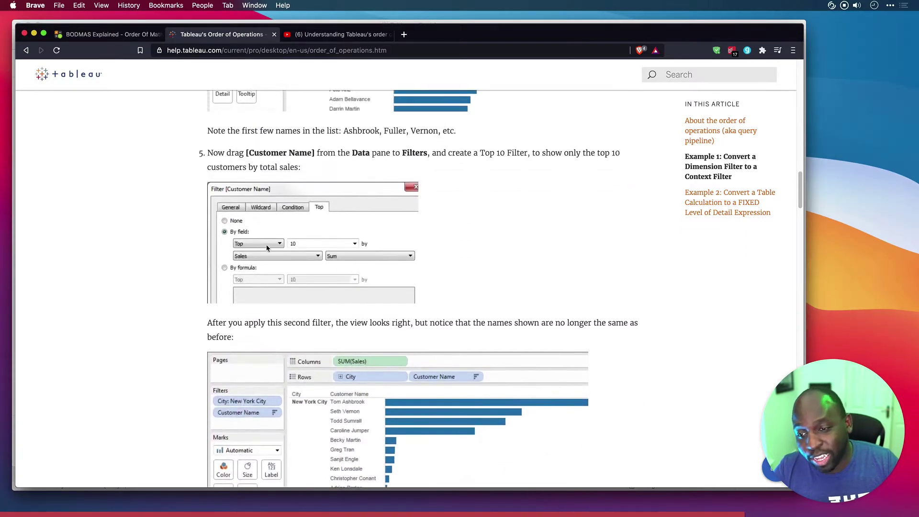
pyautogui.scroll(4, 319, 283)
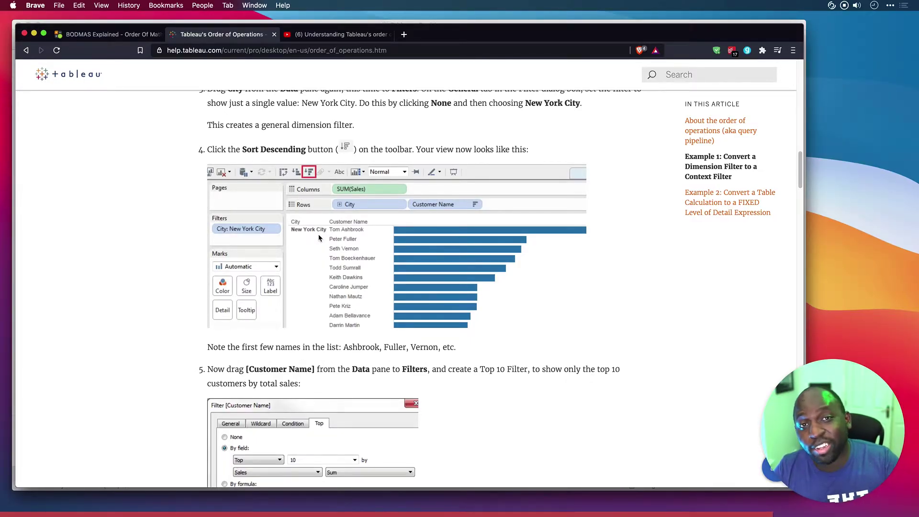
pyautogui.scroll(-5, 298, 273)
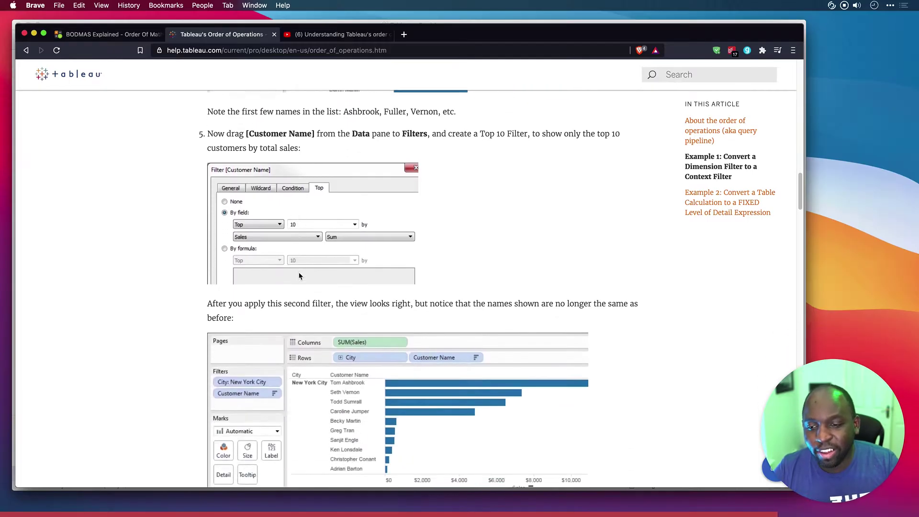
pyautogui.scroll(-6, 300, 275)
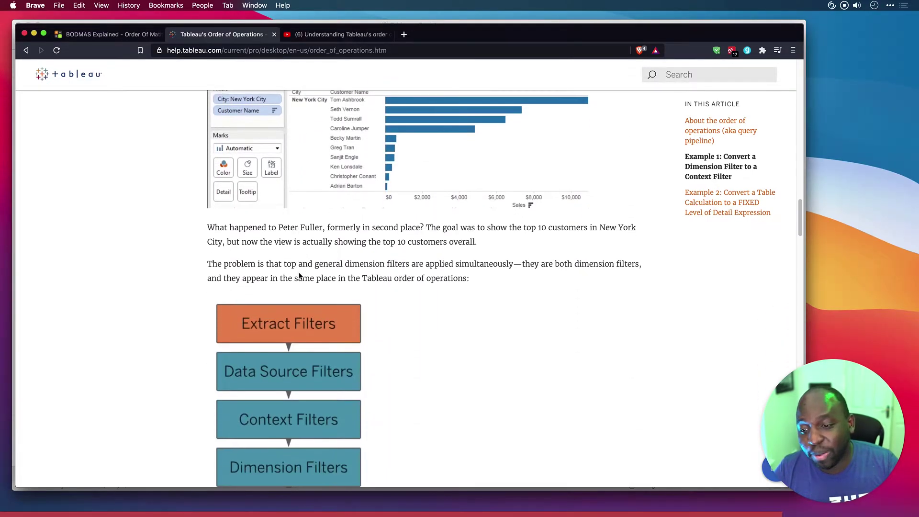
pyautogui.scroll(20, 299, 276)
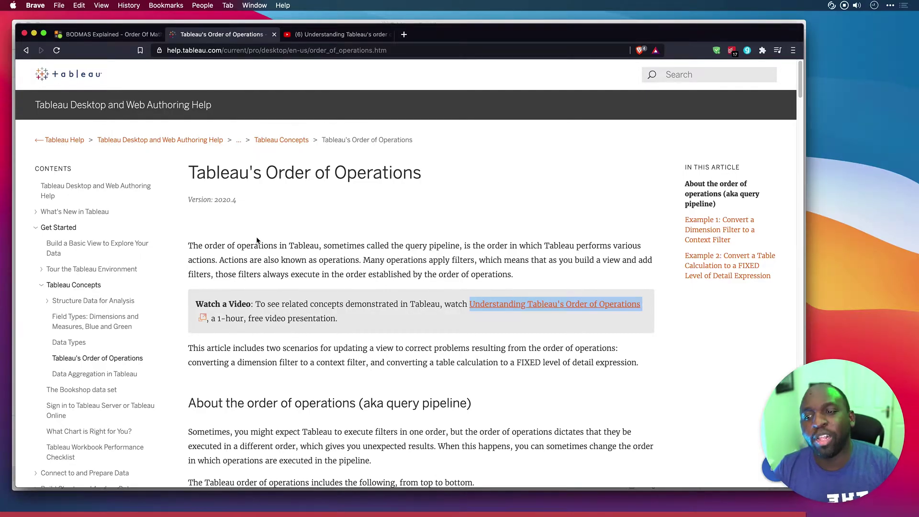
pyautogui.scroll(-5, 257, 241)
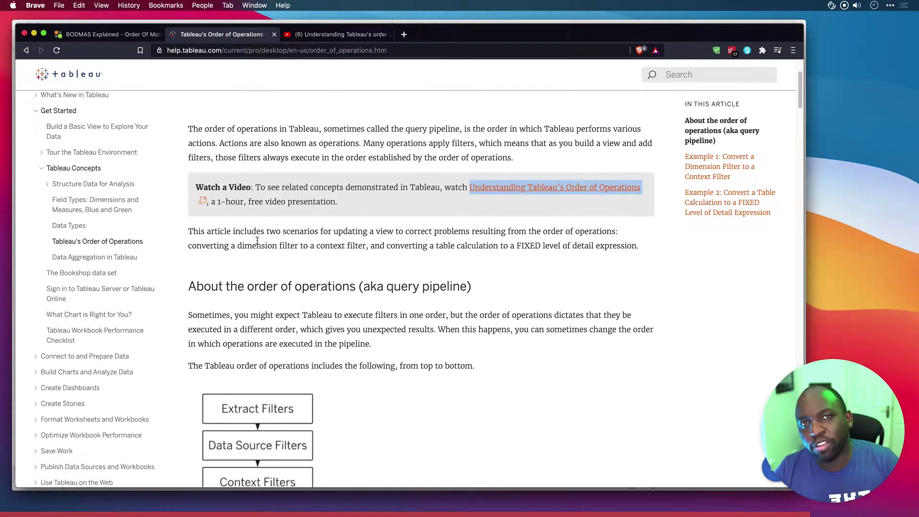
pyautogui.press('super+shift+a')
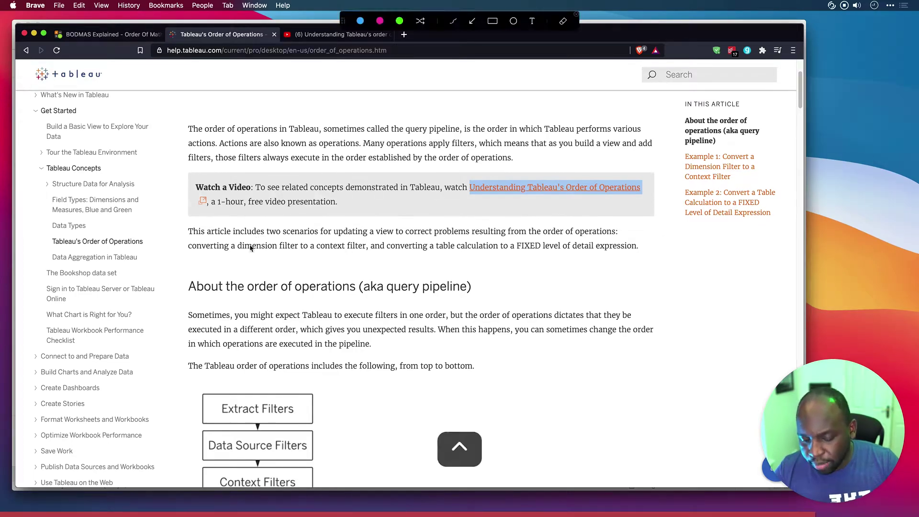
pyautogui.click(493, 21)
pyautogui.moveTo(177, 165)
pyautogui.mouseDown()
pyautogui.moveTo(444, 220)
pyautogui.moveTo(666, 223)
pyautogui.mouseUp()
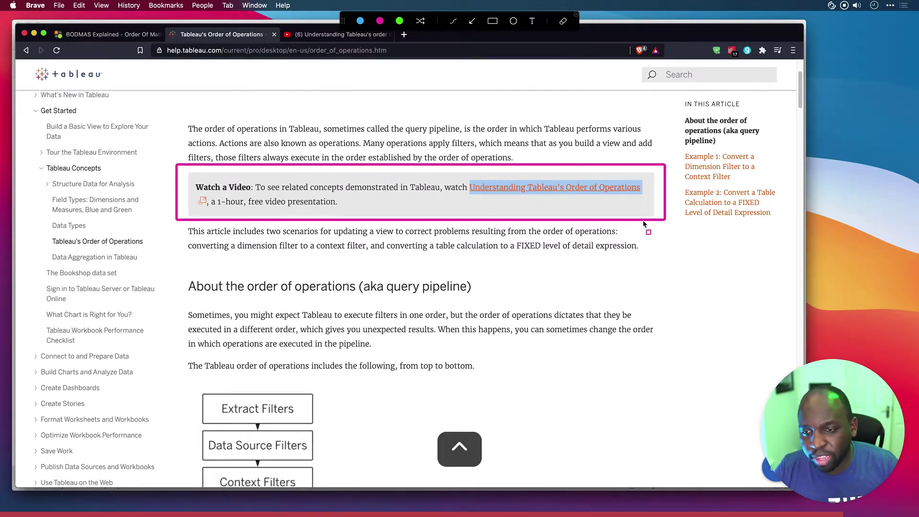
pyautogui.press('Escape')
pyautogui.scroll(-5, 428, 291)
pyautogui.scroll(-3, 429, 291)
pyautogui.scroll(5, 326, 230)
pyautogui.press('super+shift+a')
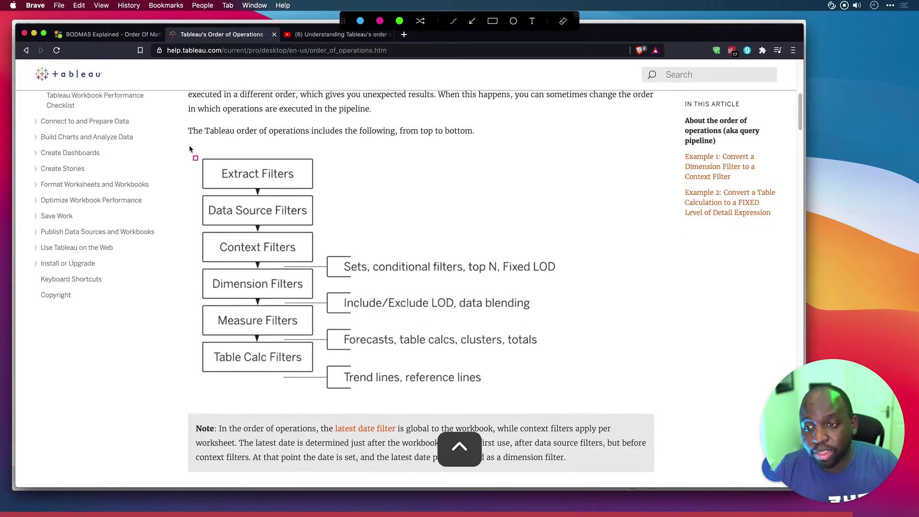
pyautogui.moveTo(189, 145)
pyautogui.mouseDown()
pyautogui.moveTo(313, 314)
pyautogui.moveTo(610, 397)
pyautogui.mouseUp()
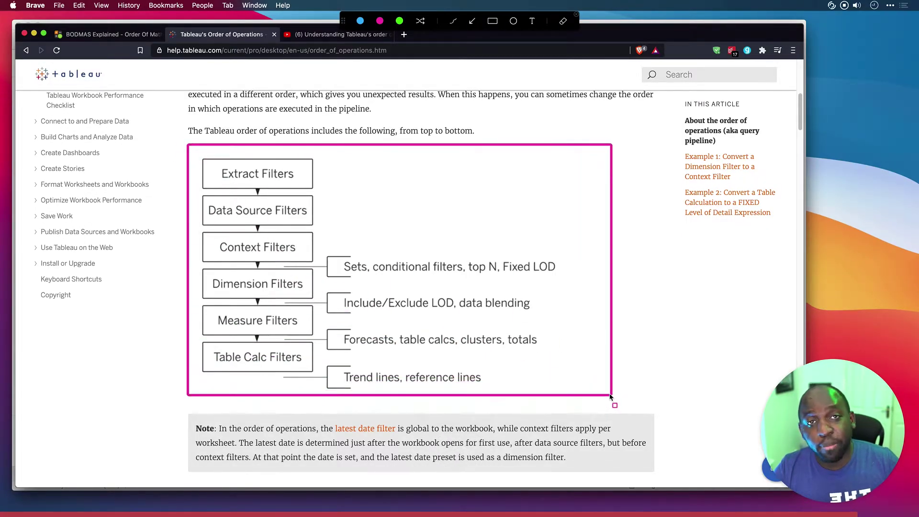
pyautogui.press('Escape')
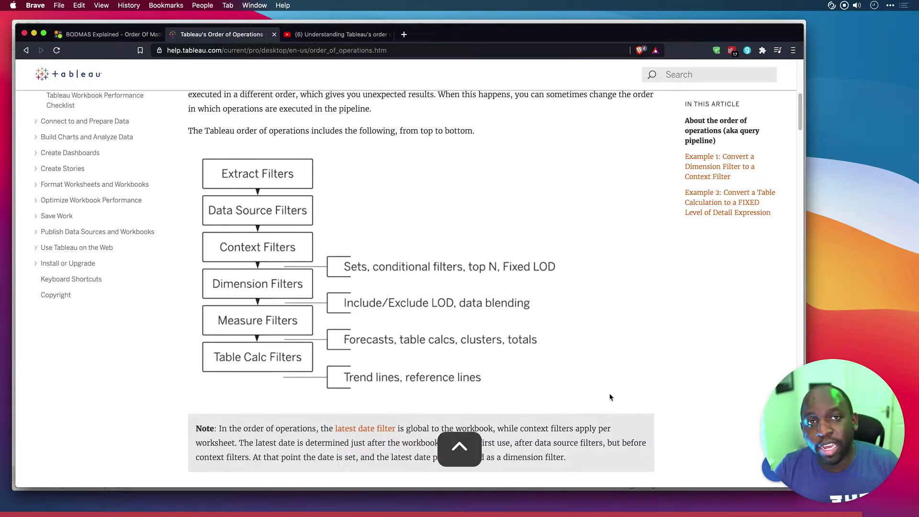
pyautogui.scroll(-4, 530, 373)
# Scroll past Example 1's screenshots and diagram down to Example 2's Sub-Category filter steps 6–7.
pyautogui.scroll(-1, 530, 372)
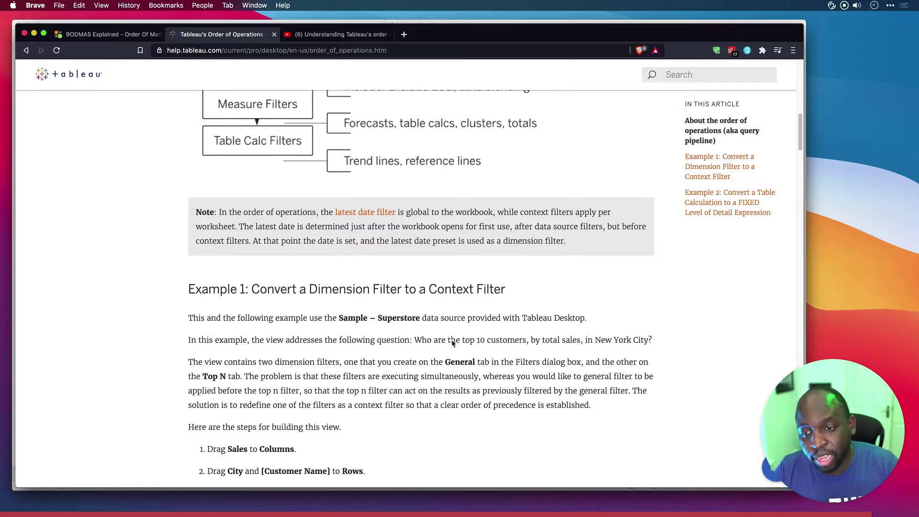
pyautogui.scroll(-3, 452, 343)
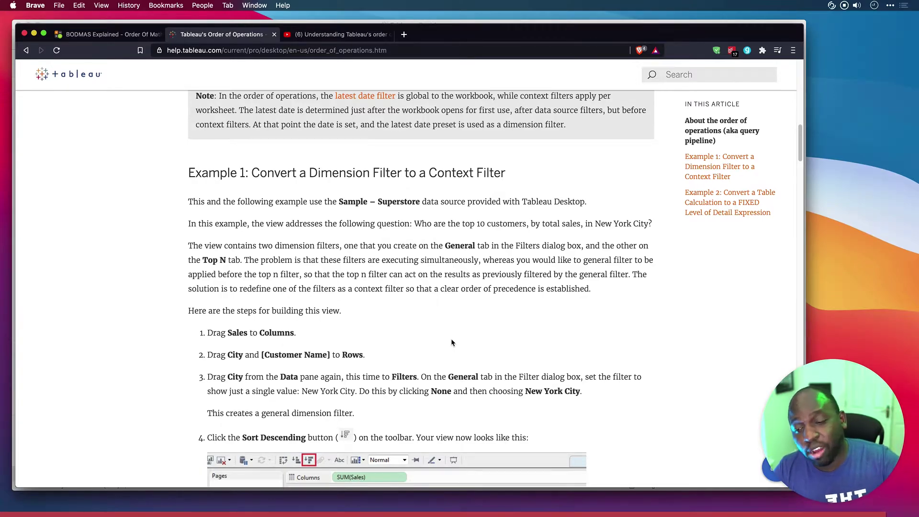
pyautogui.scroll(-2, 451, 339)
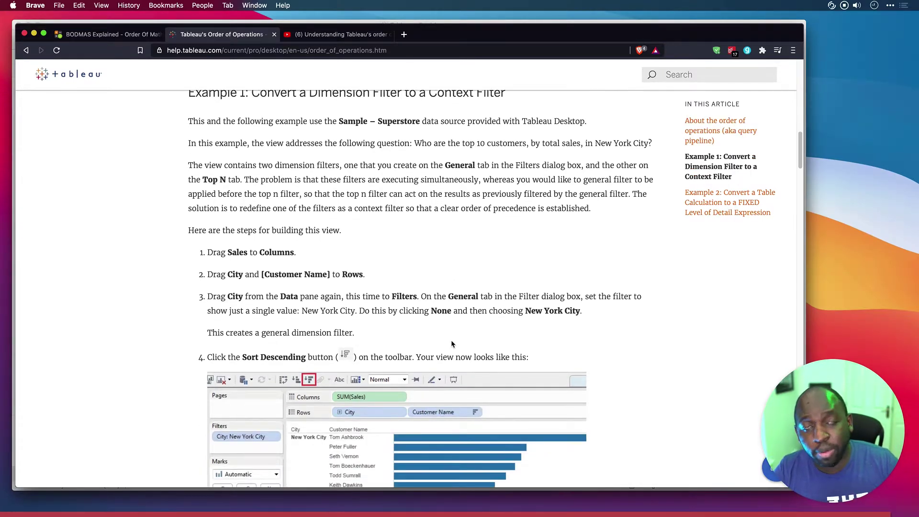
pyautogui.scroll(-8, 453, 344)
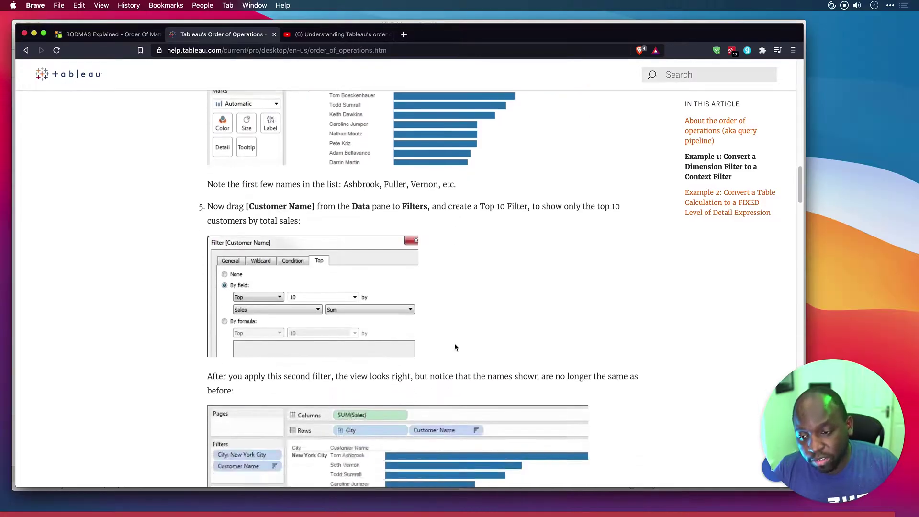
pyautogui.scroll(-1, 455, 346)
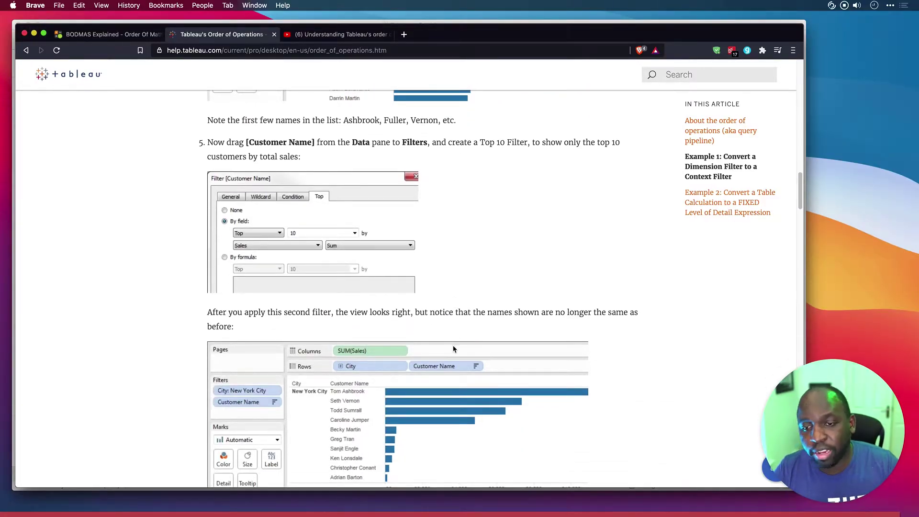
pyautogui.scroll(-4, 454, 348)
pyautogui.scroll(-1, 453, 351)
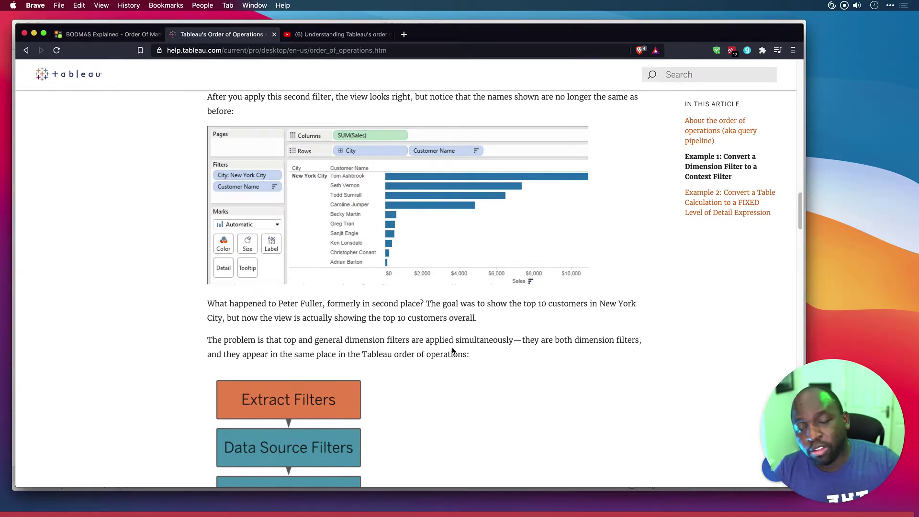
pyautogui.scroll(-5, 453, 351)
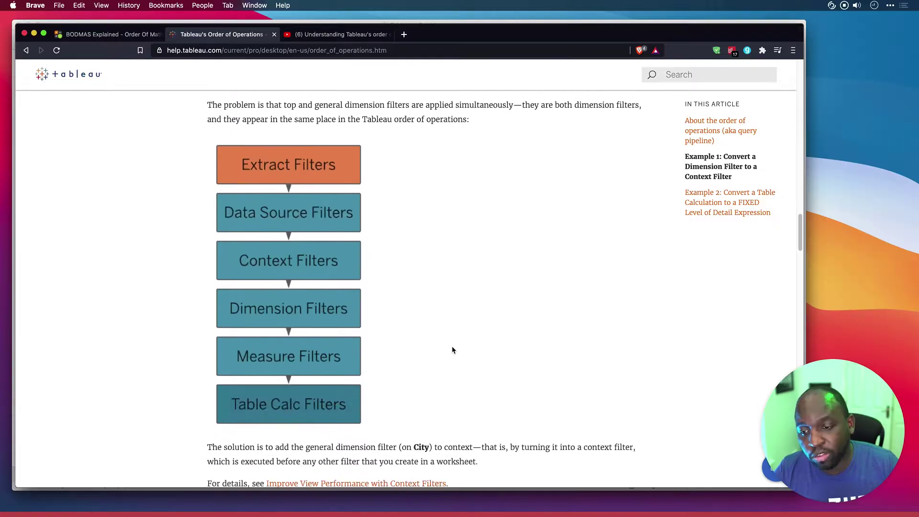
pyautogui.scroll(-10, 452, 351)
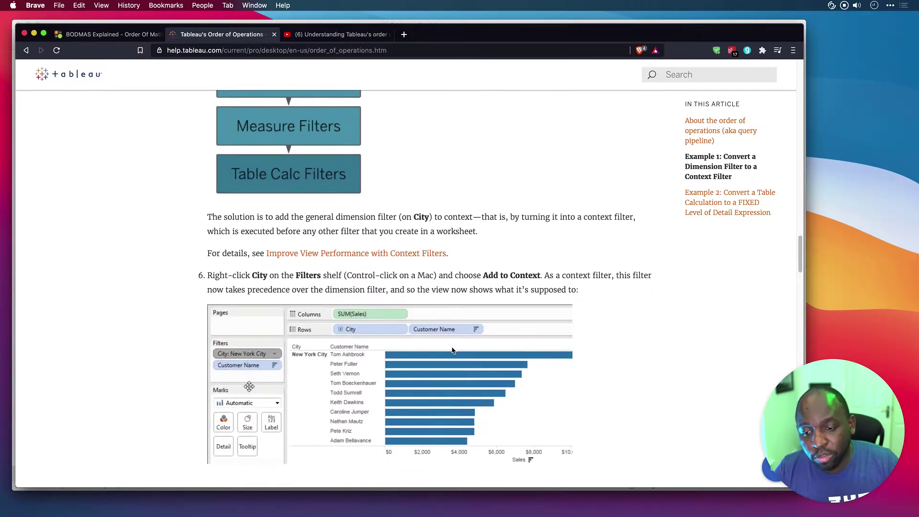
pyautogui.scroll(-7, 452, 351)
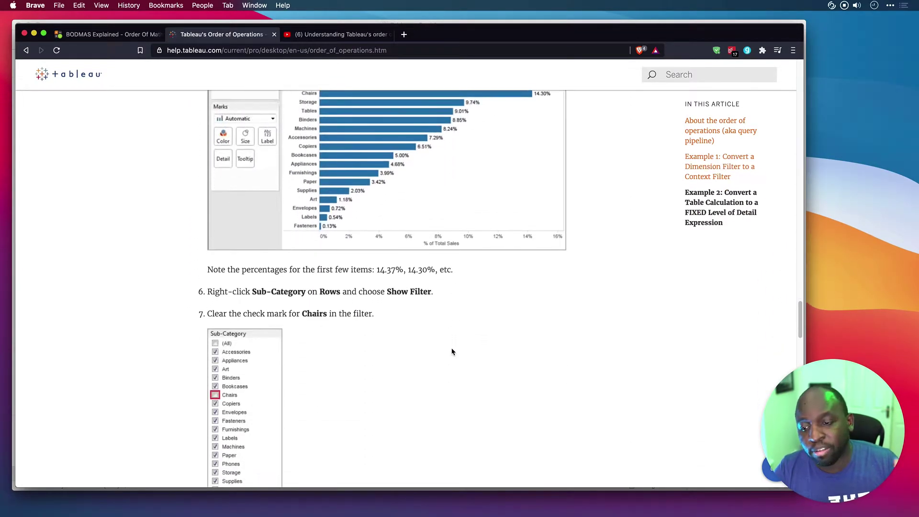